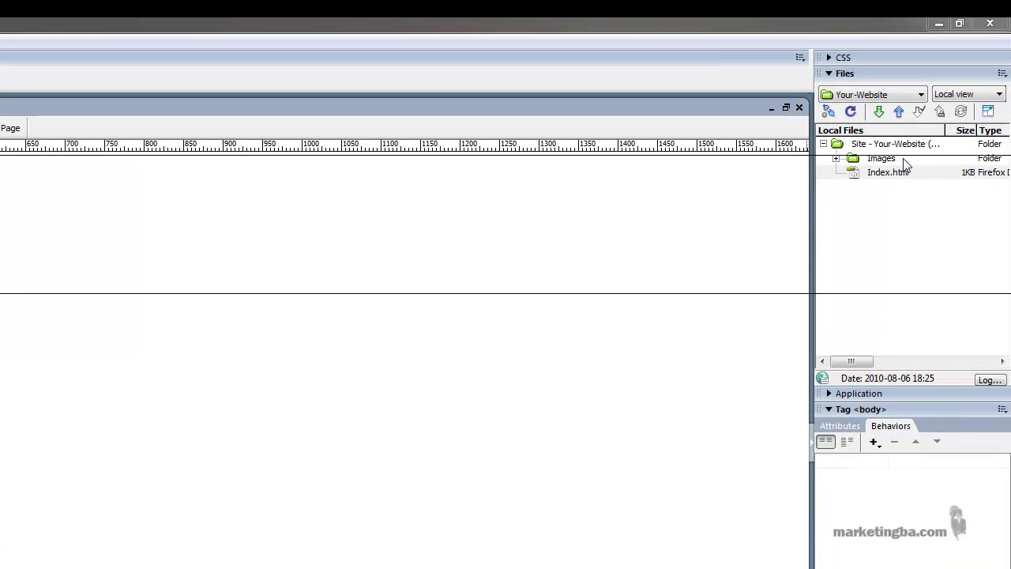
Open Index.html and review the Appearance, Links and Headings settings in its page properties, accepting them
click(883, 173)
click(226, 561)
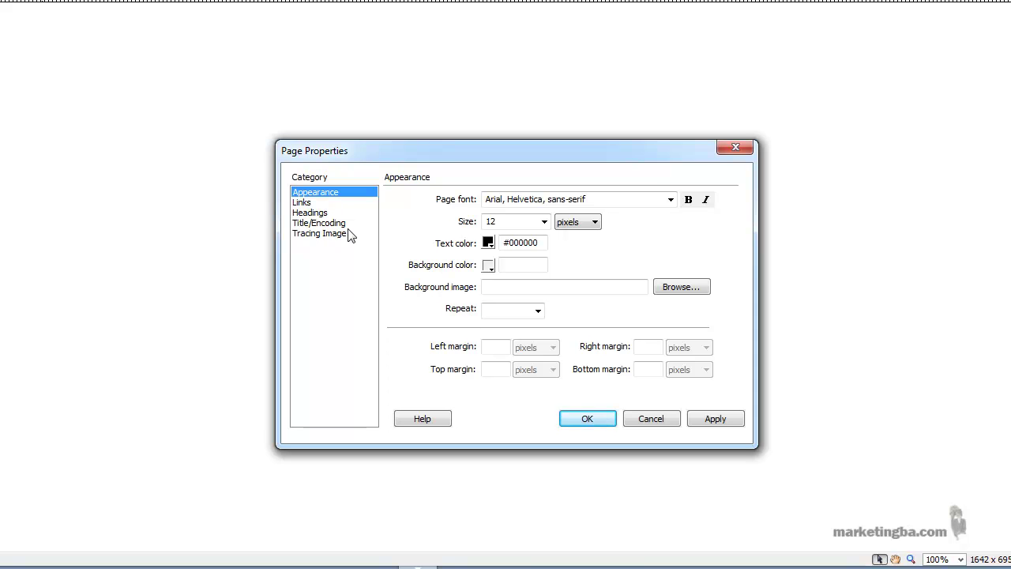
click(303, 203)
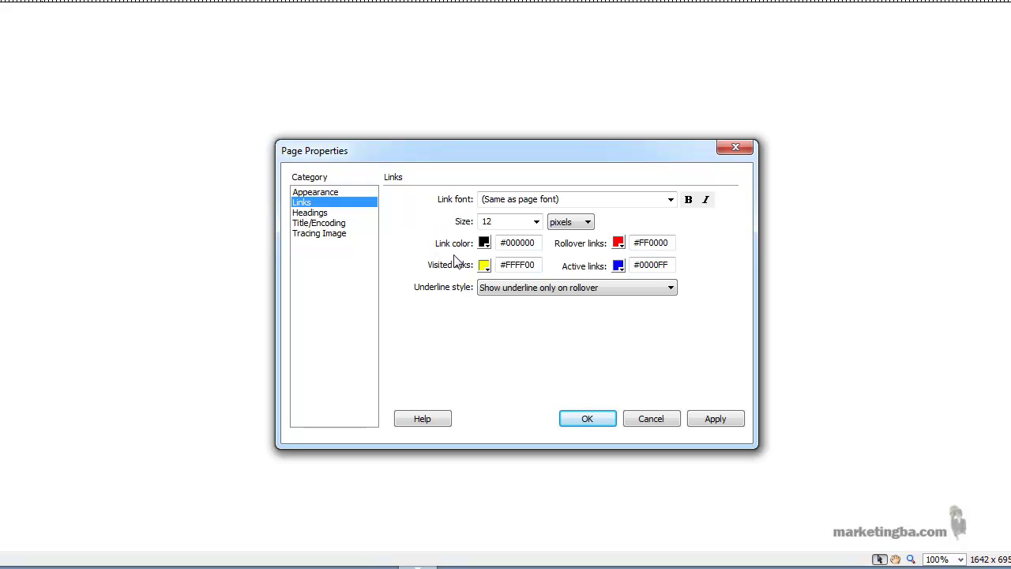
click(319, 214)
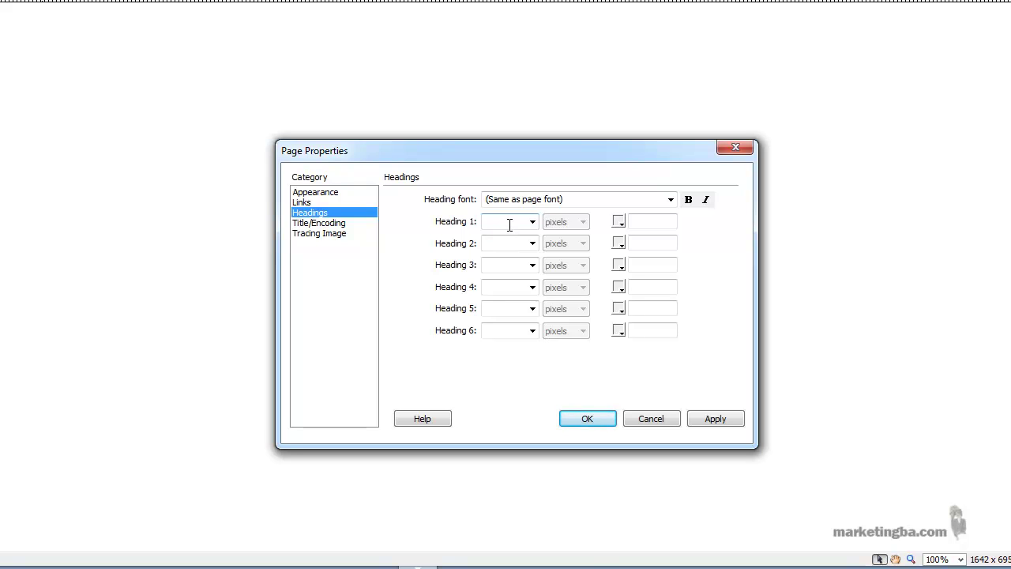
click(579, 419)
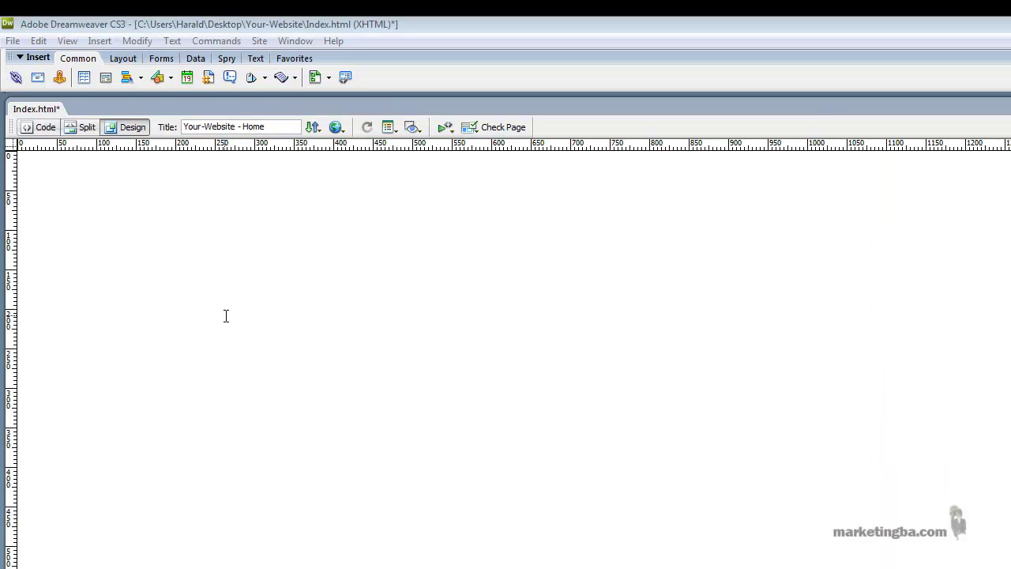
click(100, 40)
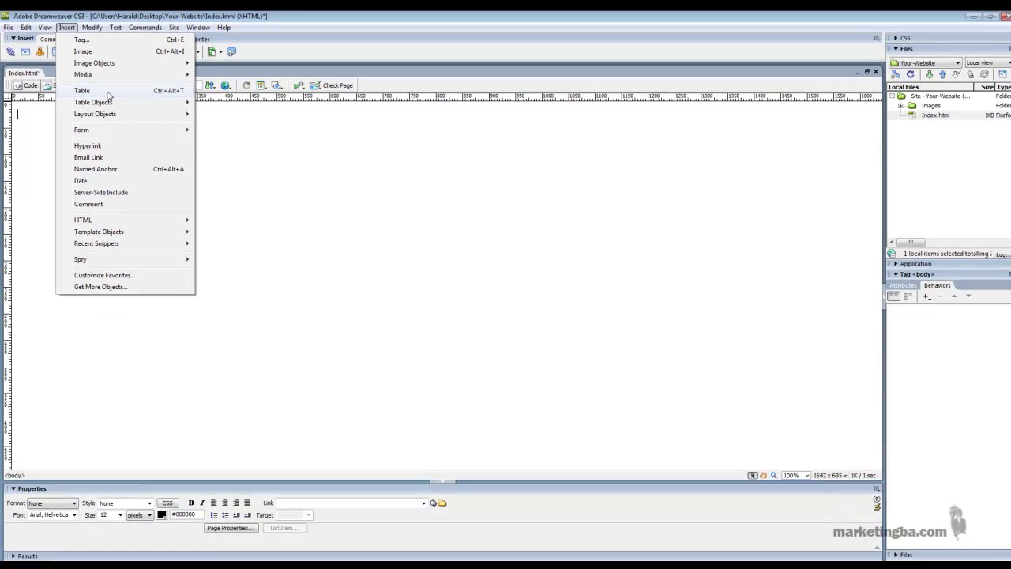
click(118, 115)
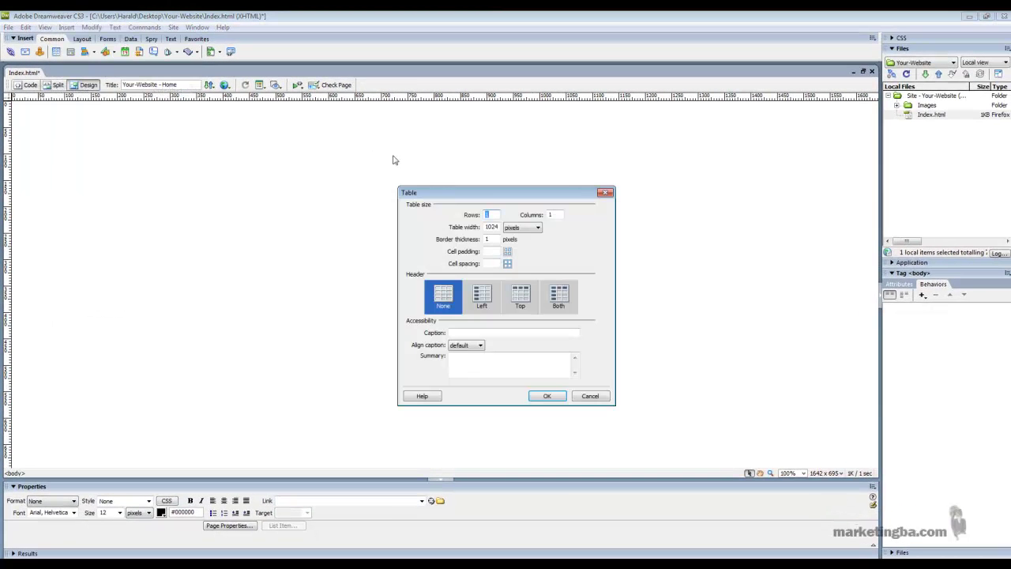
click(590, 396)
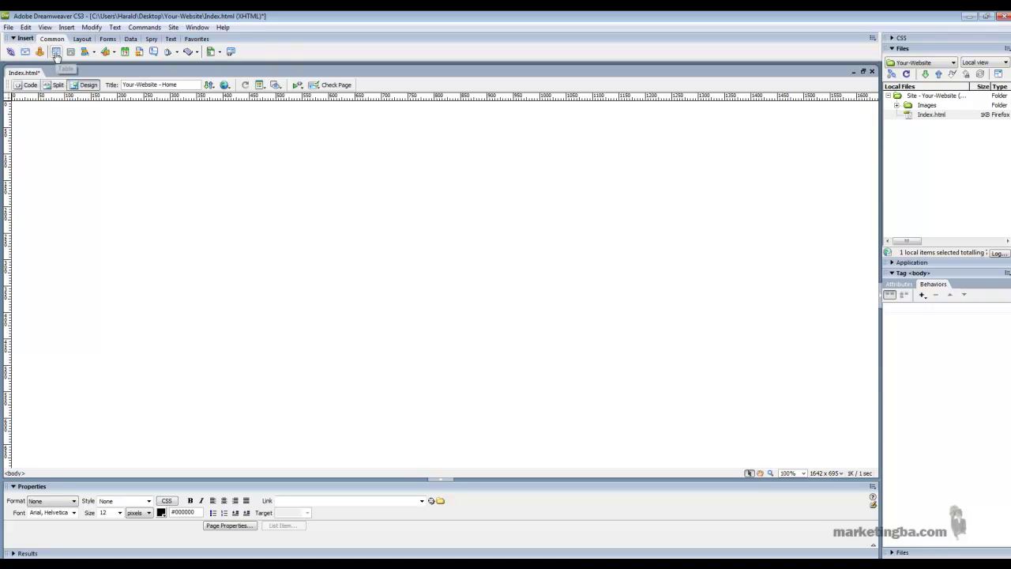
Insert a table with 1 row, 1 column, a width of 1024 pixels and a 1-pixel border
click(56, 56)
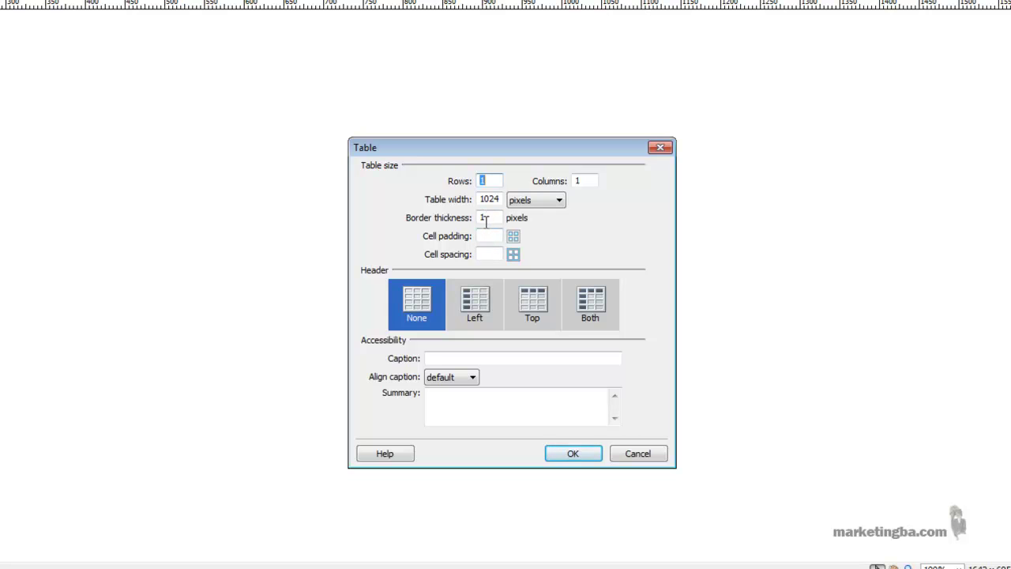
click(574, 452)
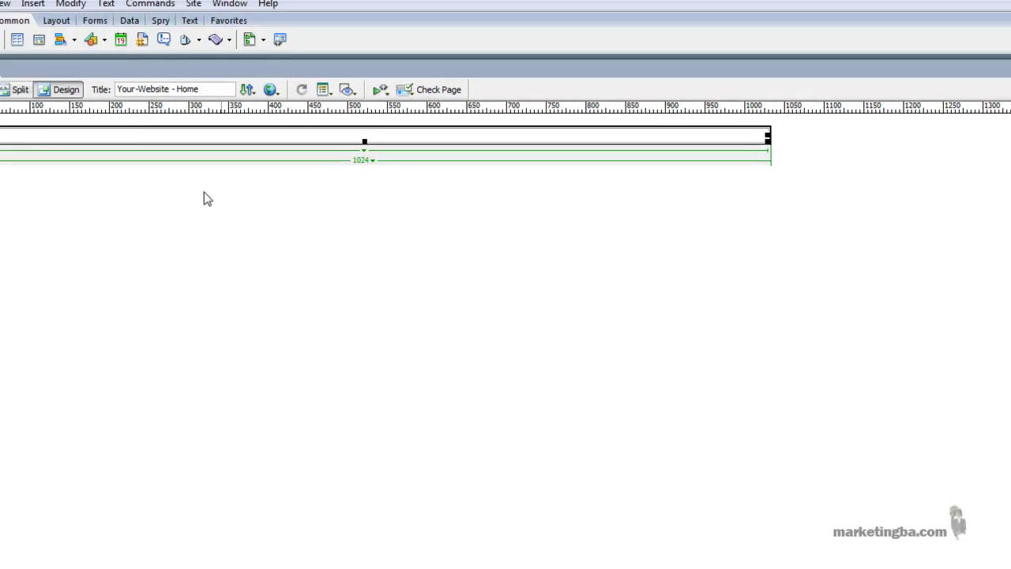
Save Index.html, preview the page with the new table in Firefox, and return to Dreamweaver
click(13, 41)
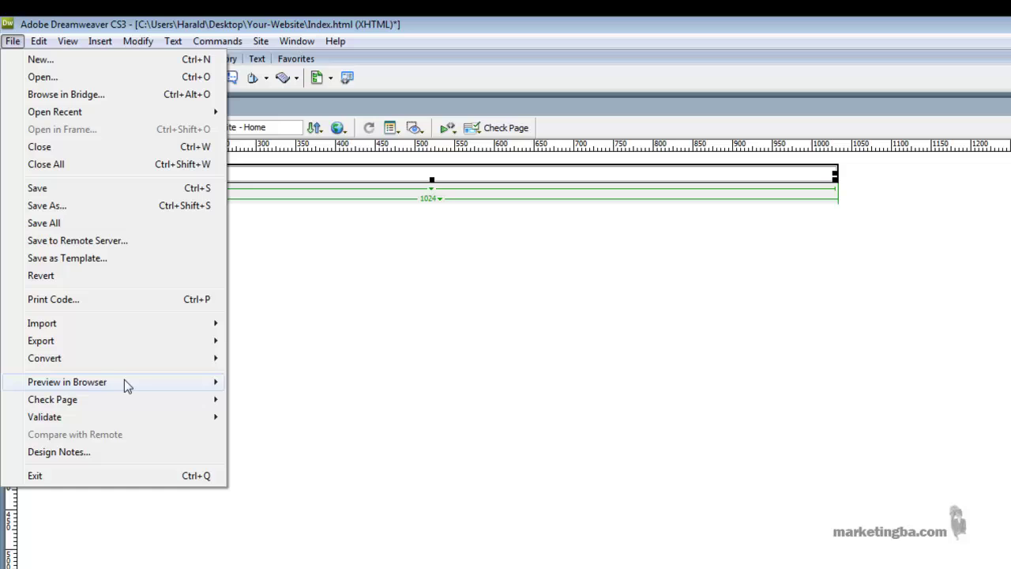
mouse_move(125, 381)
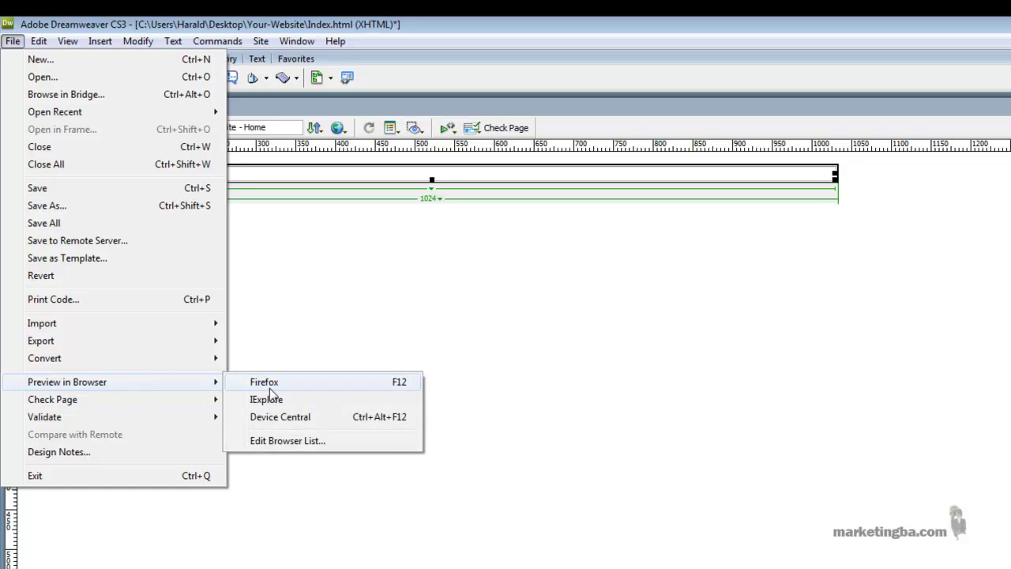
click(331, 380)
click(697, 472)
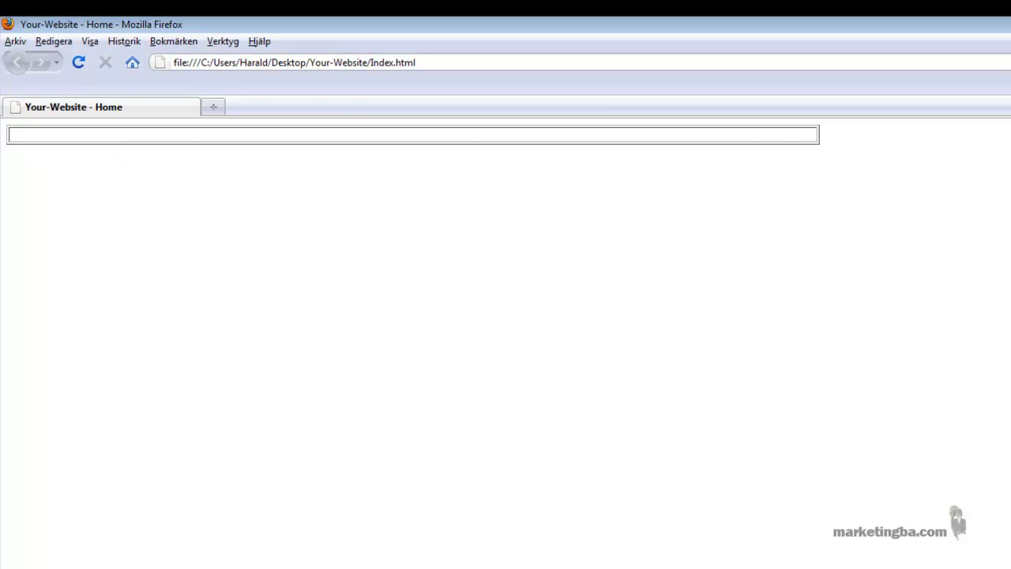
key(alt+Tab)
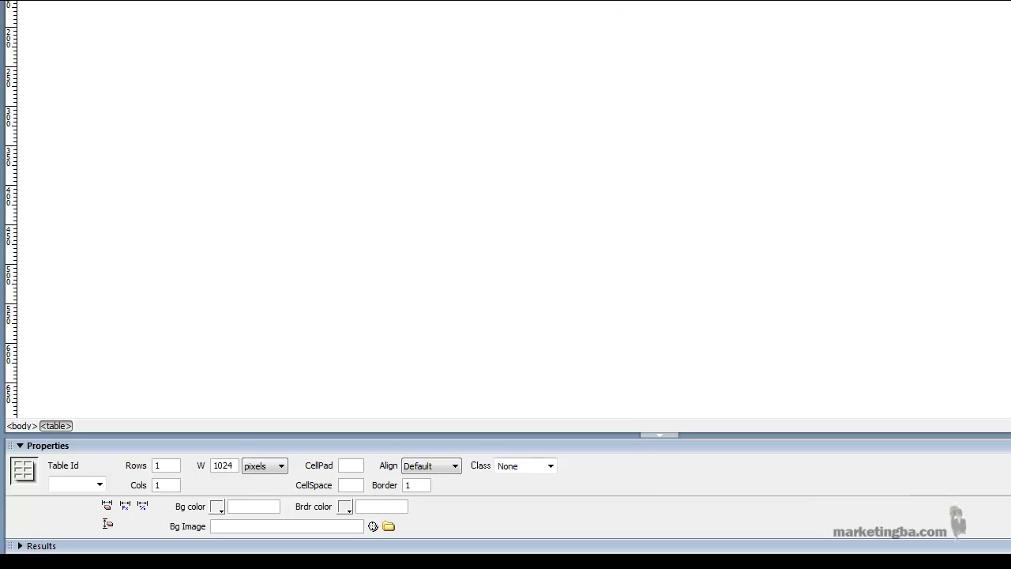
Set the table's alignment to Center
click(444, 467)
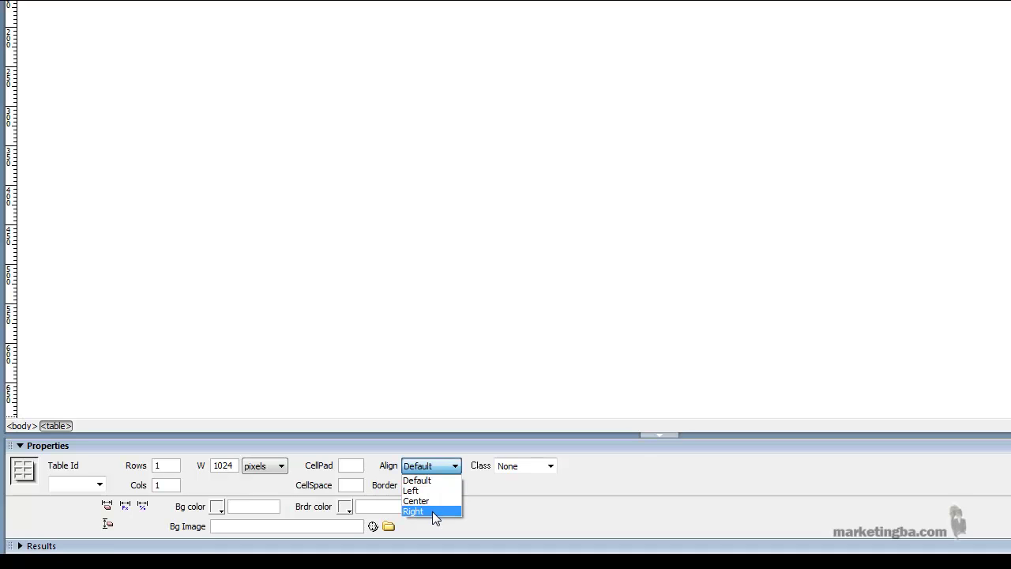
click(525, 518)
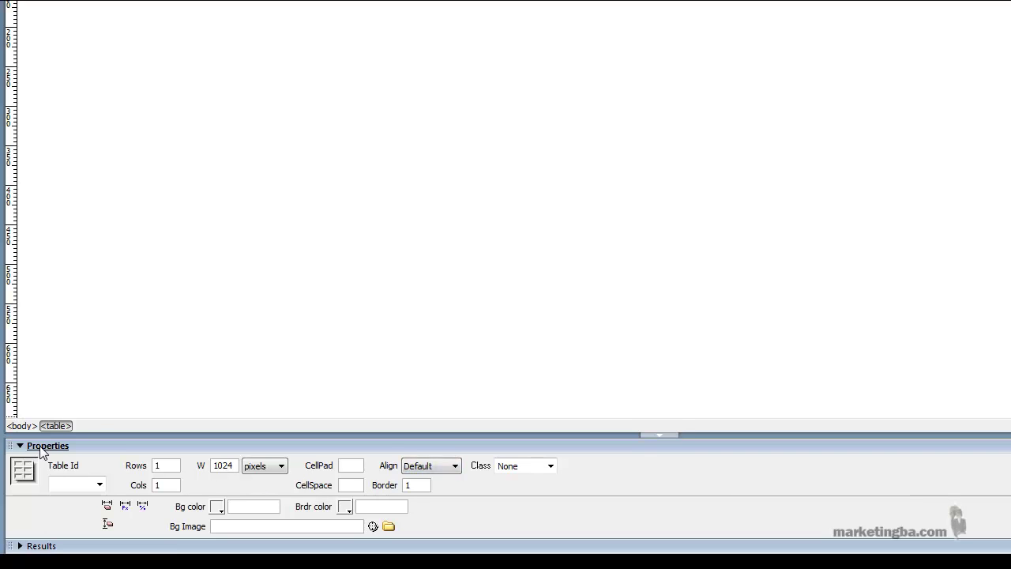
click(438, 468)
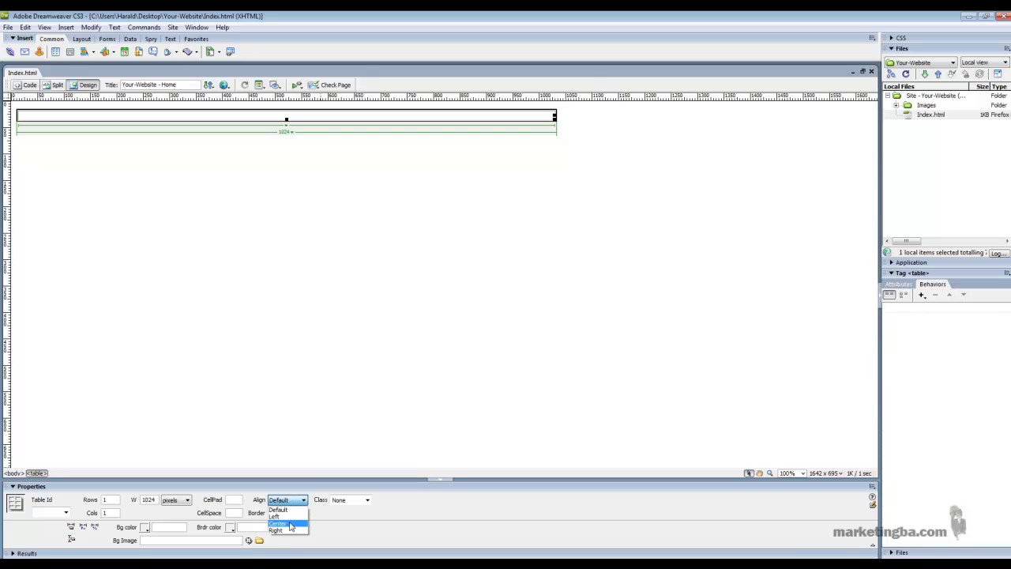
click(289, 524)
Save the alignment change, check the table's placement in a Firefox preview, and return to Dreamweaver
click(8, 27)
mouse_move(105, 253)
click(181, 254)
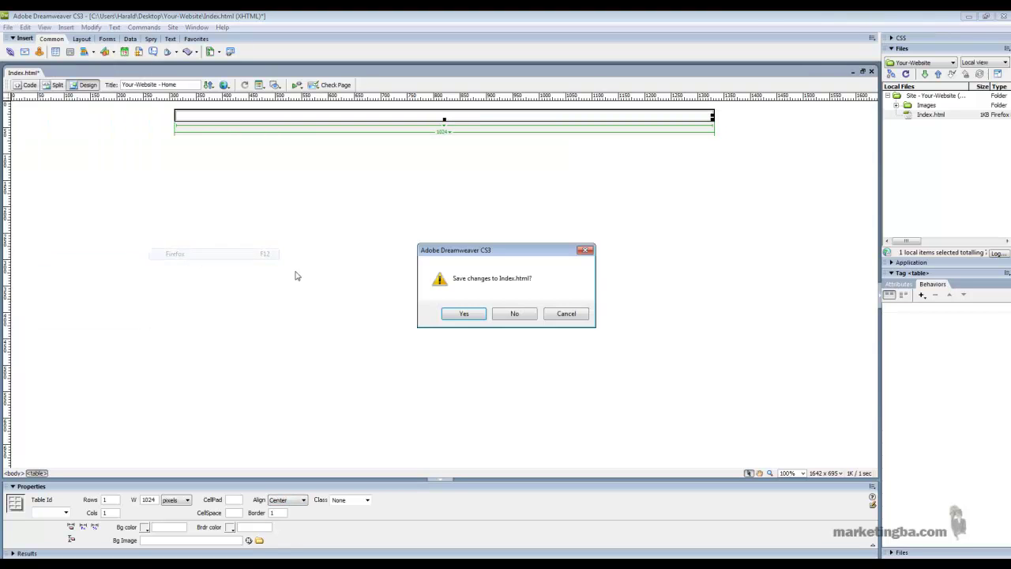
click(471, 318)
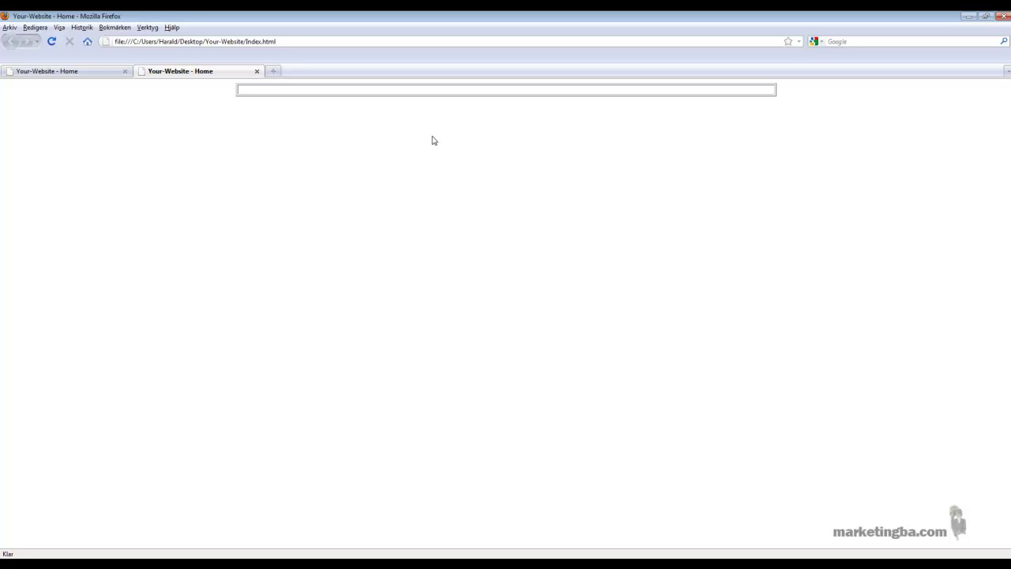
key(alt+Tab)
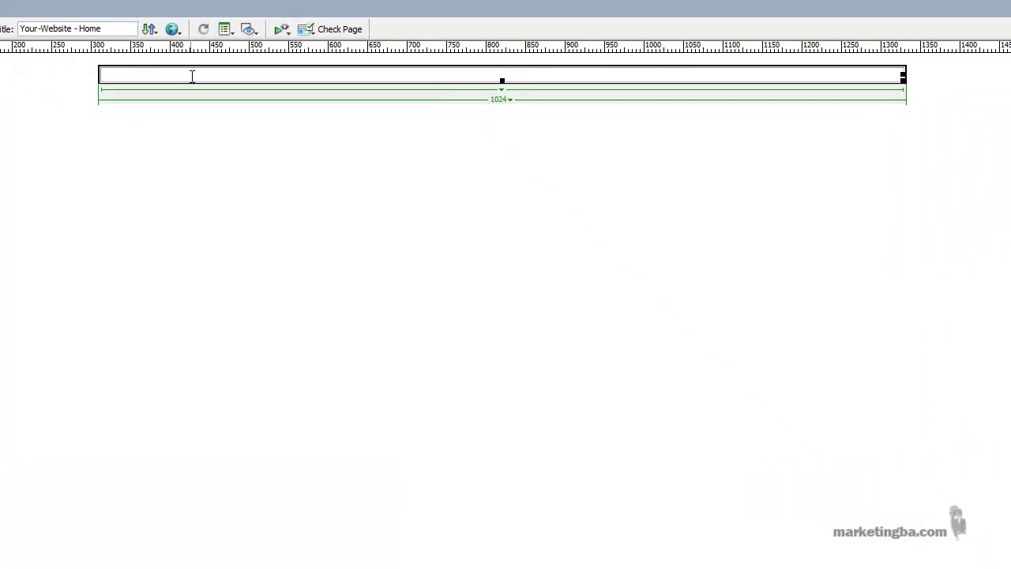
Split the table's only cell into 2 rows and reverse the split
click(237, 116)
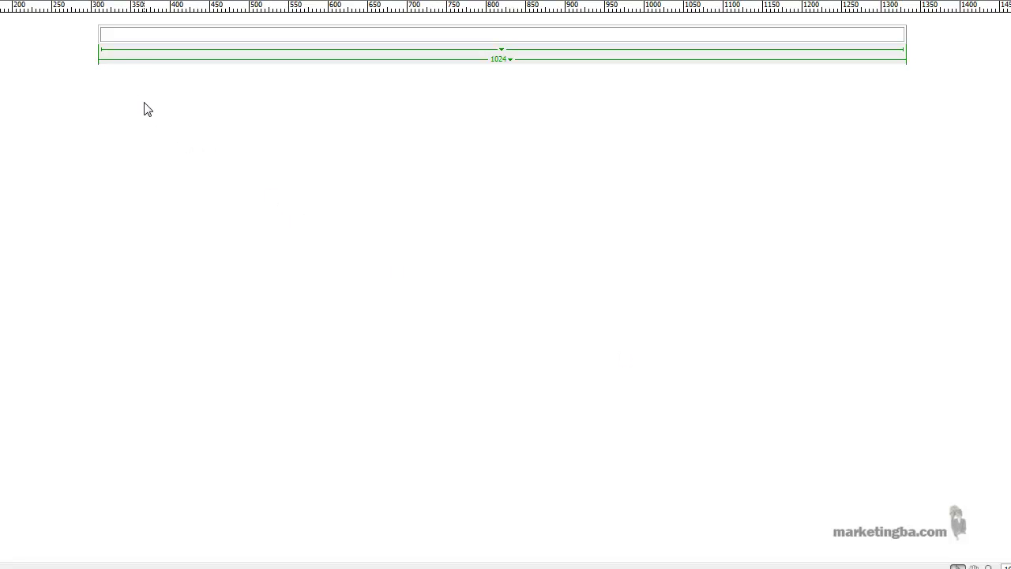
right_click(120, 35)
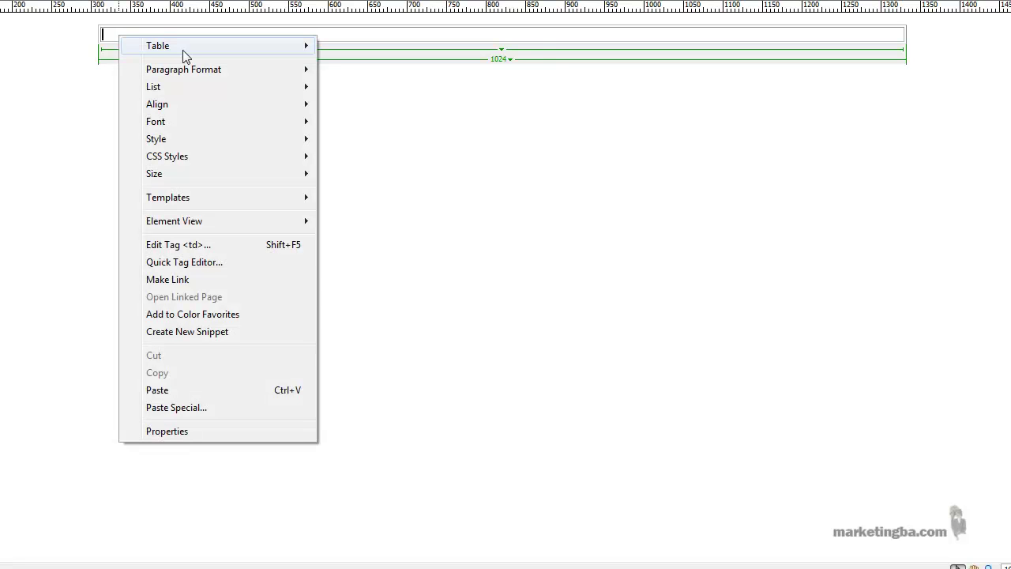
mouse_move(183, 51)
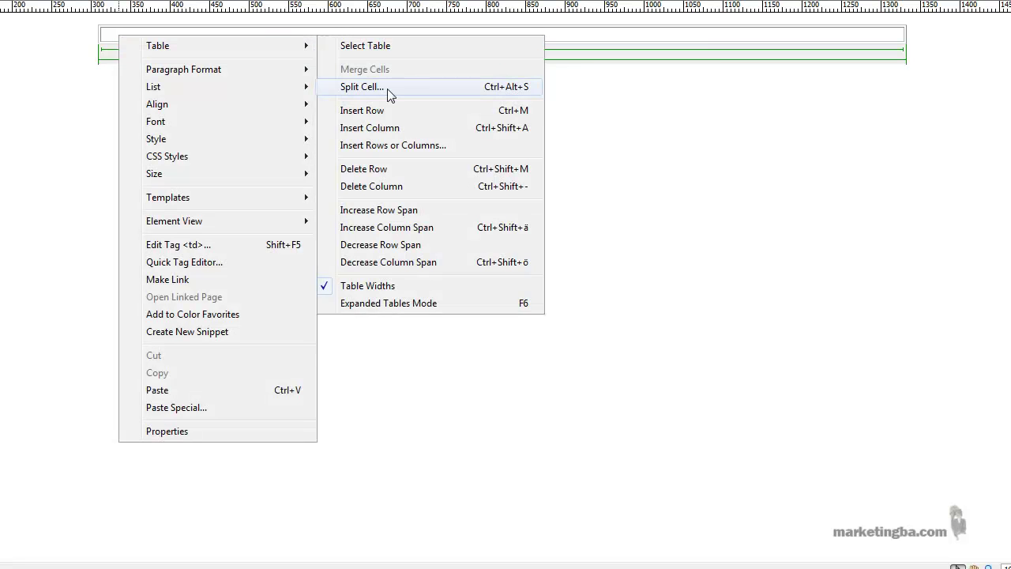
click(361, 87)
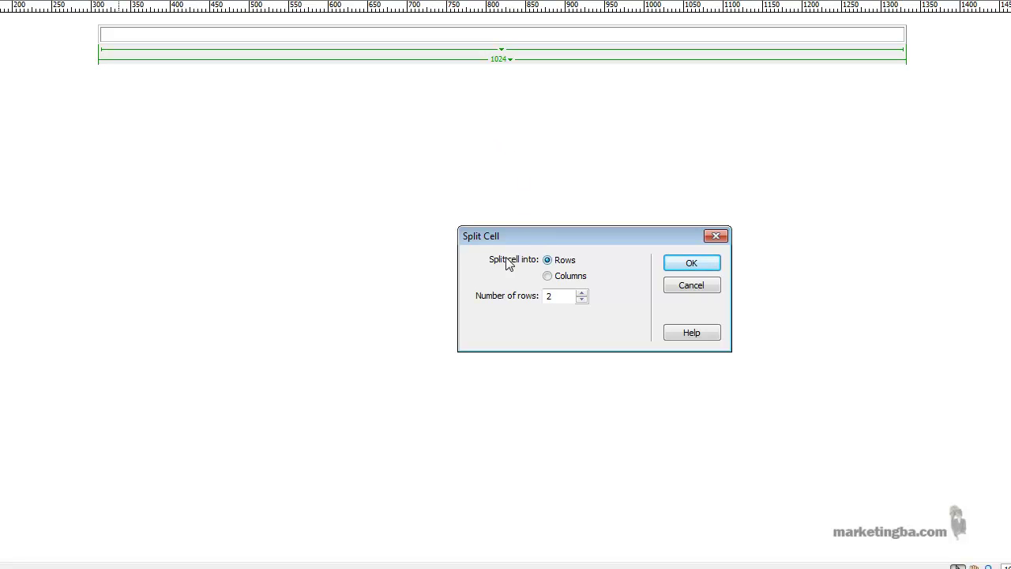
click(690, 265)
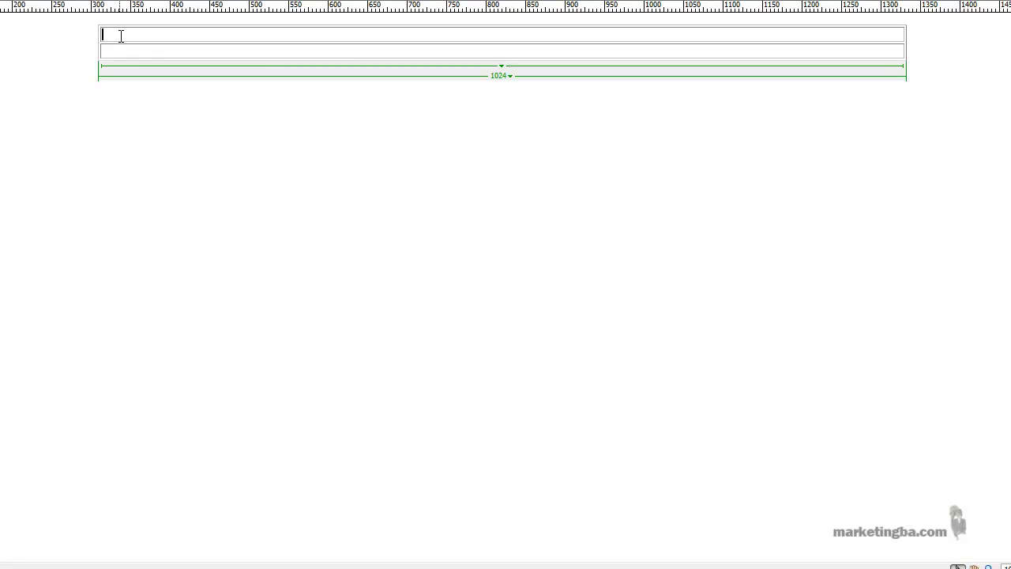
key(ctrl+shift+m)
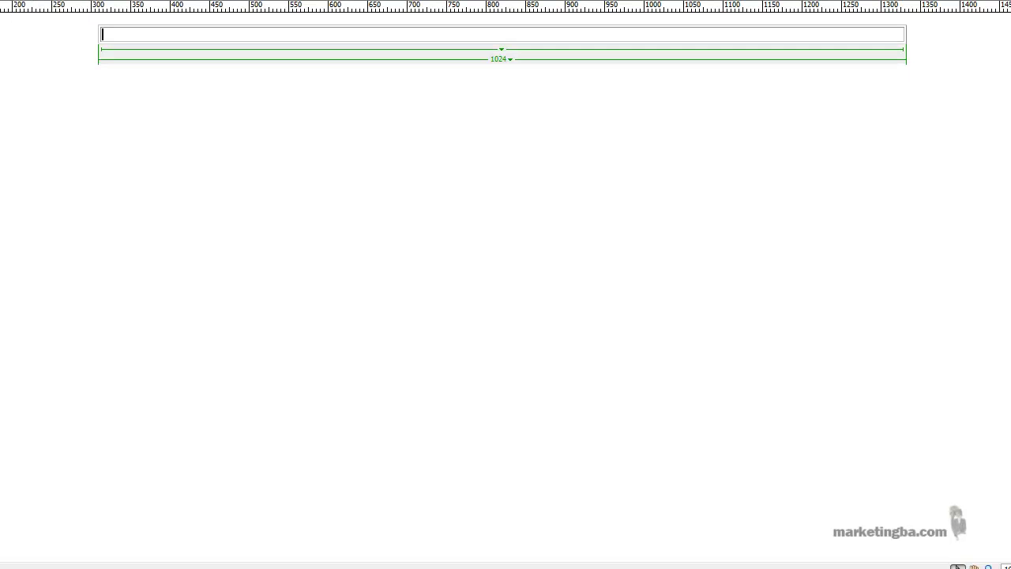
Split the table's only cell into 2 columns and undo the split
right_click(121, 34)
mouse_move(225, 47)
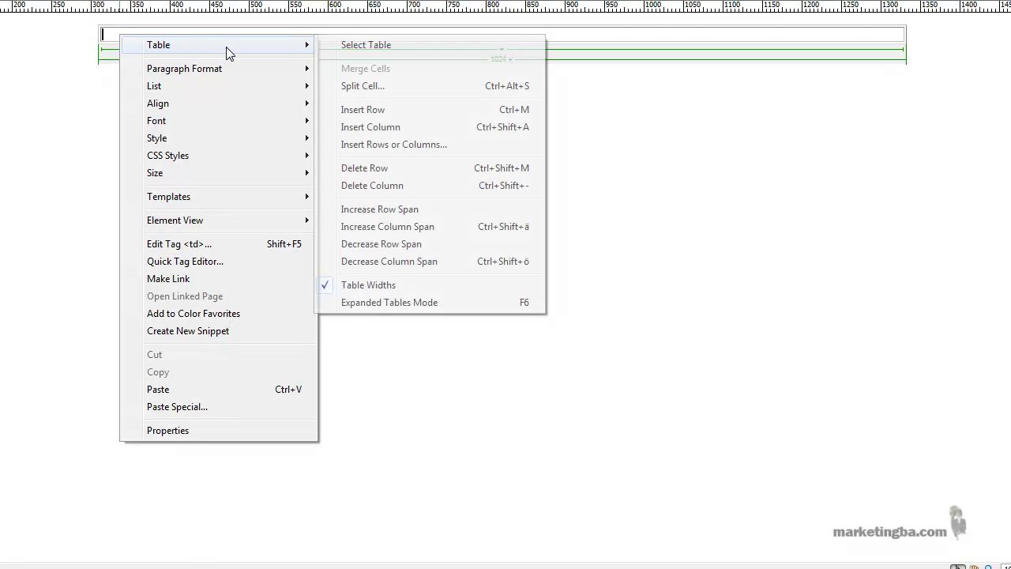
click(394, 90)
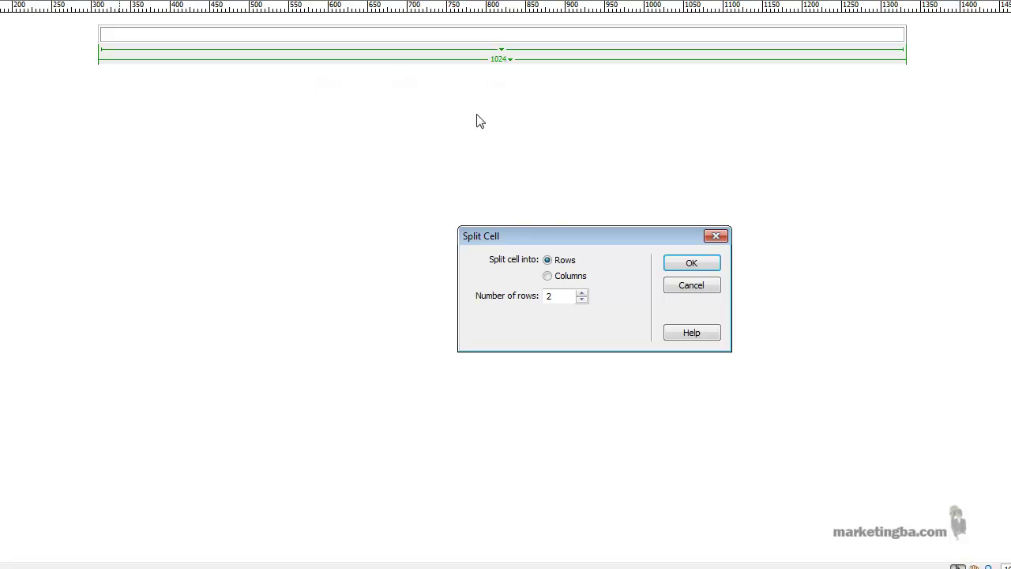
click(546, 278)
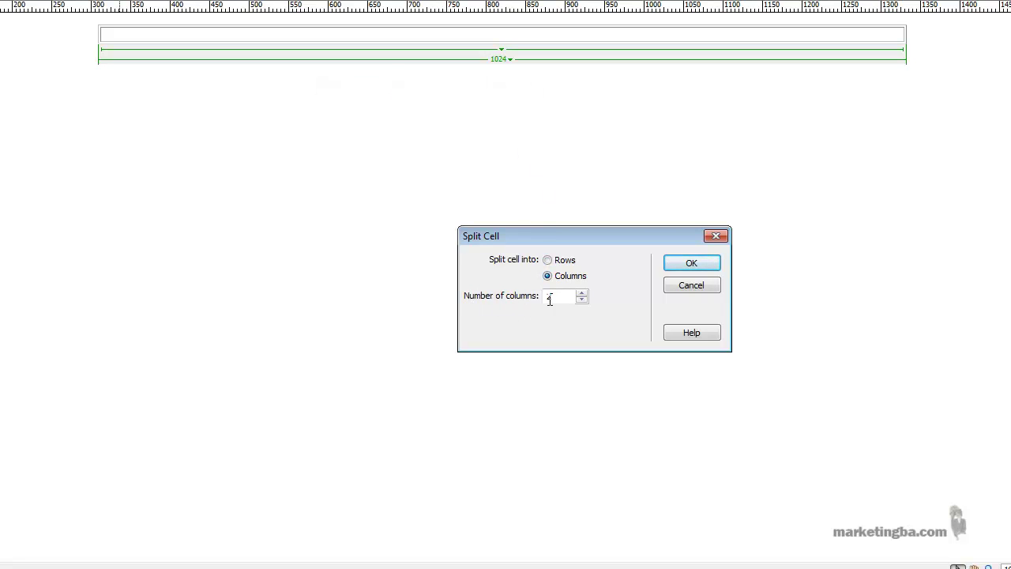
click(693, 262)
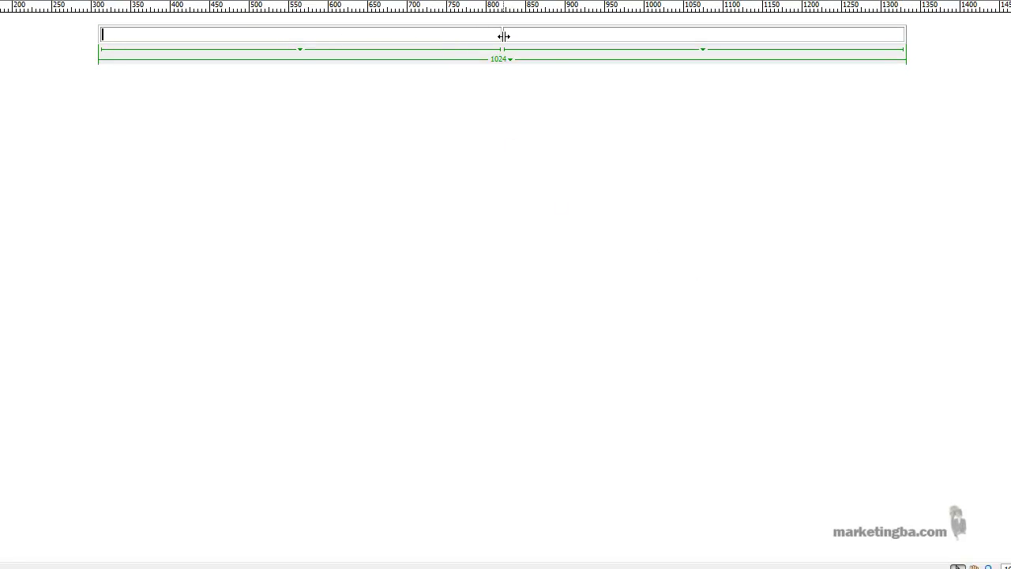
key(alt+e)
key(ctrl+z)
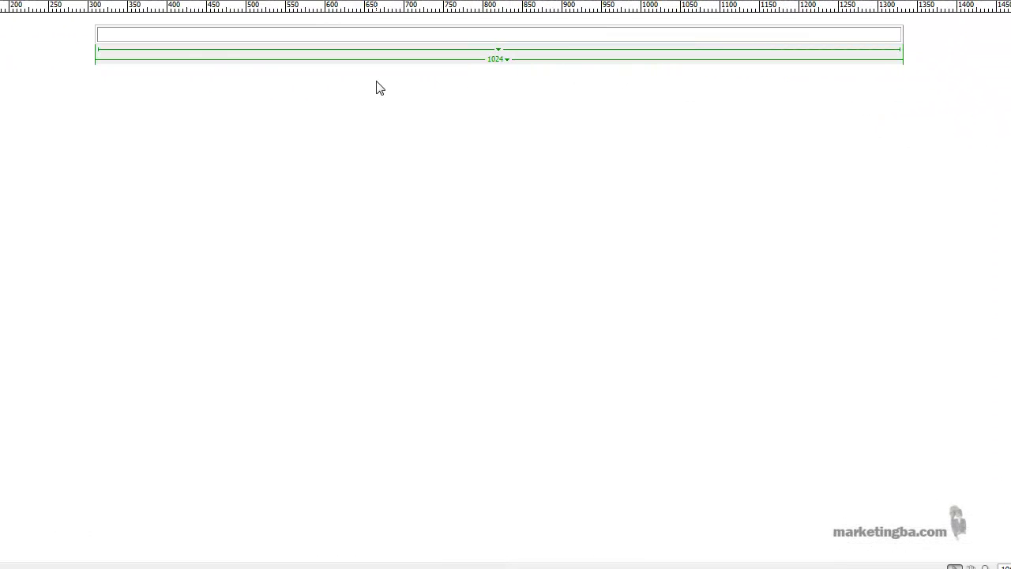
Insert 5 rows below the table's existing row and undo the insertion
right_click(110, 34)
mouse_move(152, 49)
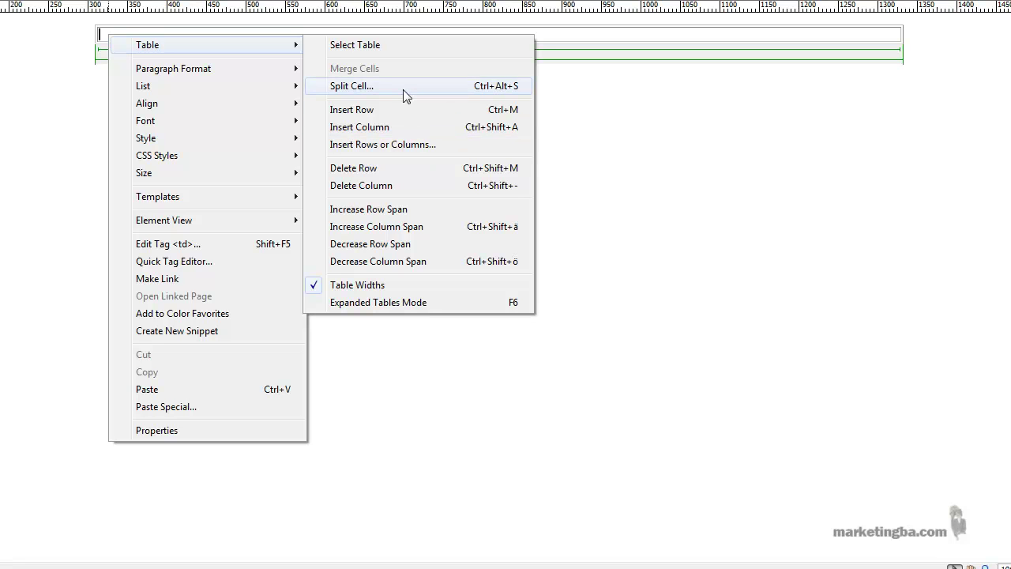
click(418, 152)
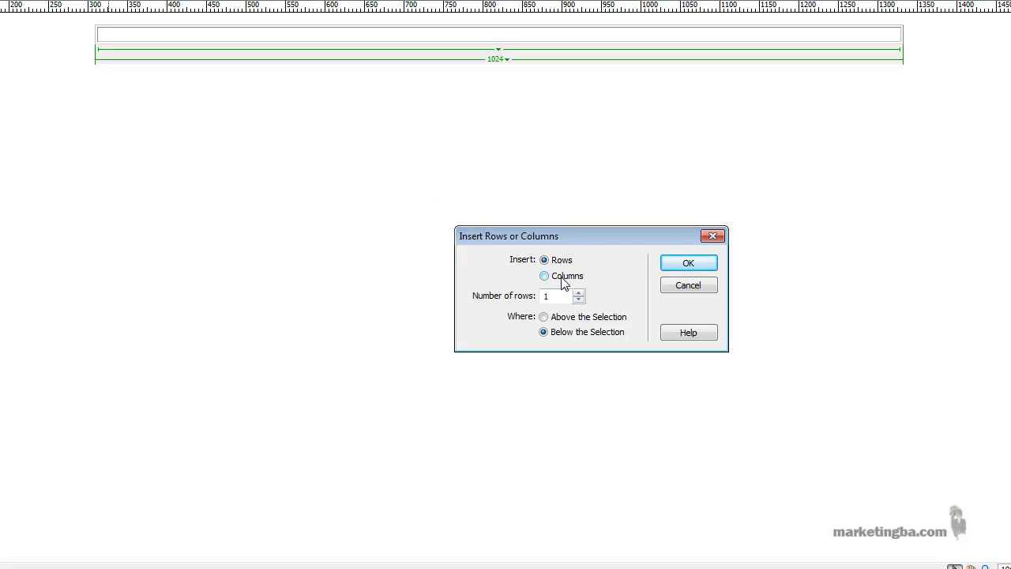
drag(556, 299, 465, 303)
text(5)
click(688, 264)
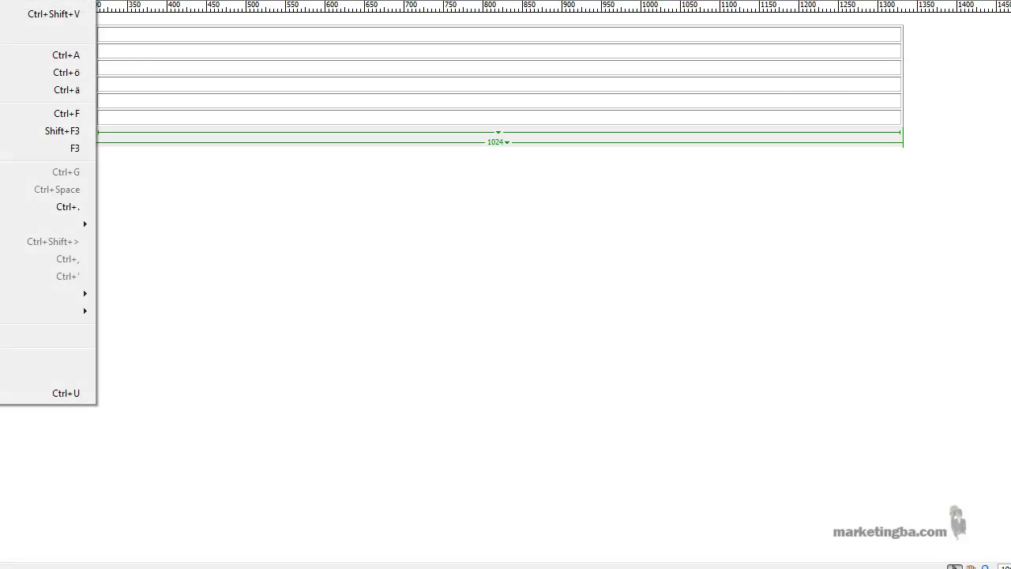
key(ctrl+z)
Insert 5 columns into the single-cell table
right_click(155, 34)
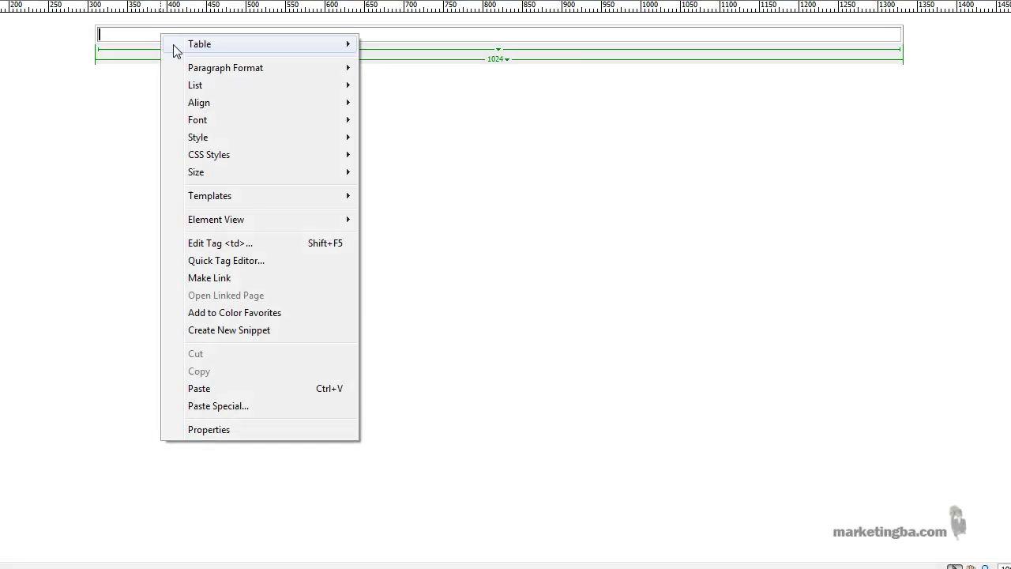
mouse_move(343, 45)
click(418, 152)
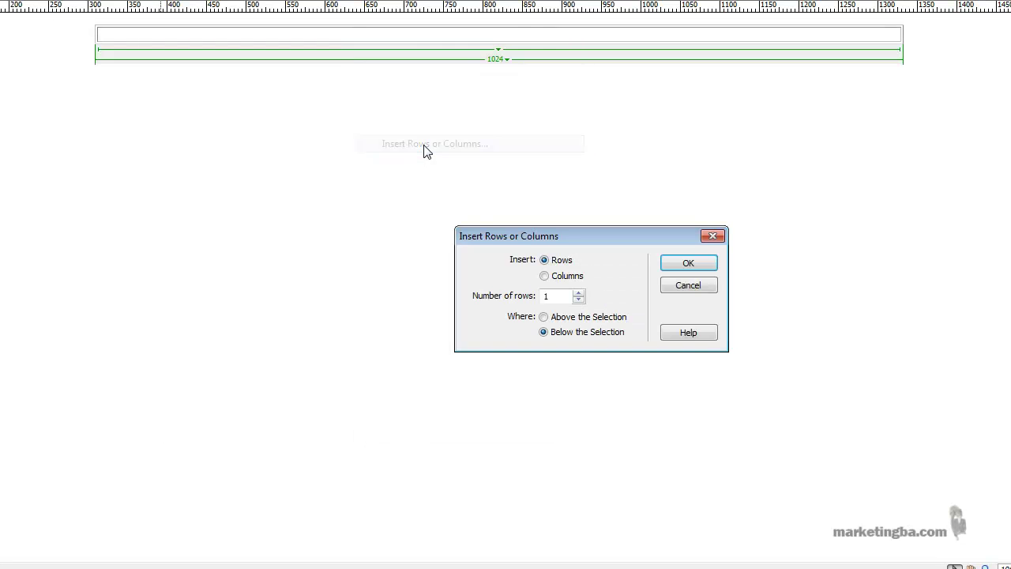
click(543, 276)
double_click(556, 295)
text(5)
click(688, 264)
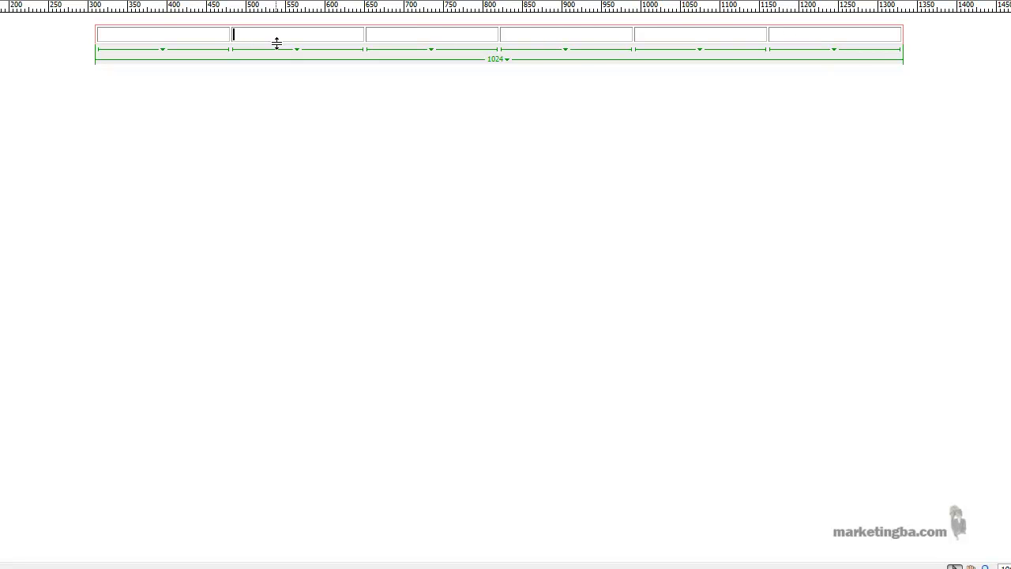
Merge the first three cells of the table's top row into one cell
click(130, 36)
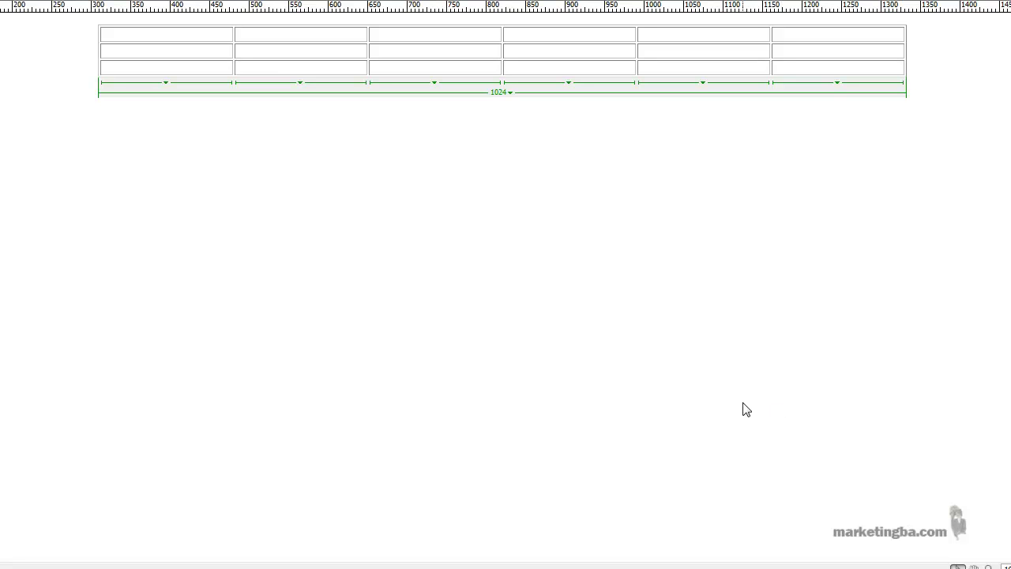
shift+click(310, 37)
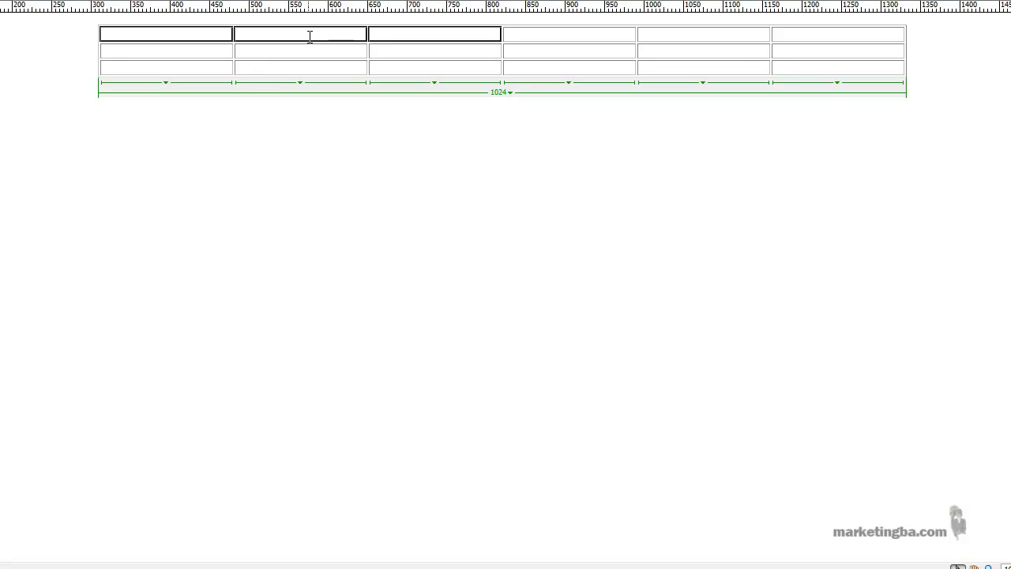
right_click(309, 37)
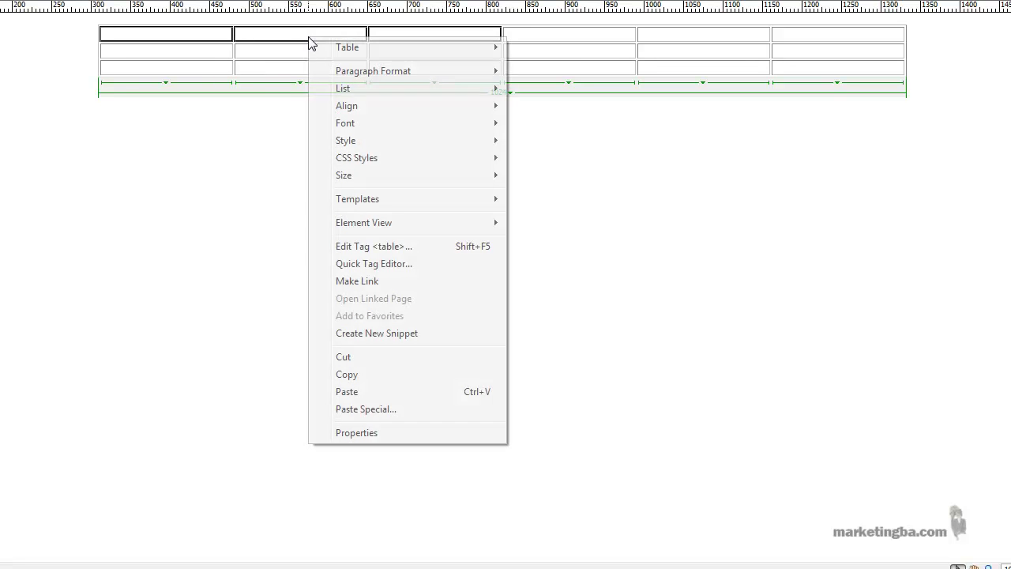
mouse_move(371, 52)
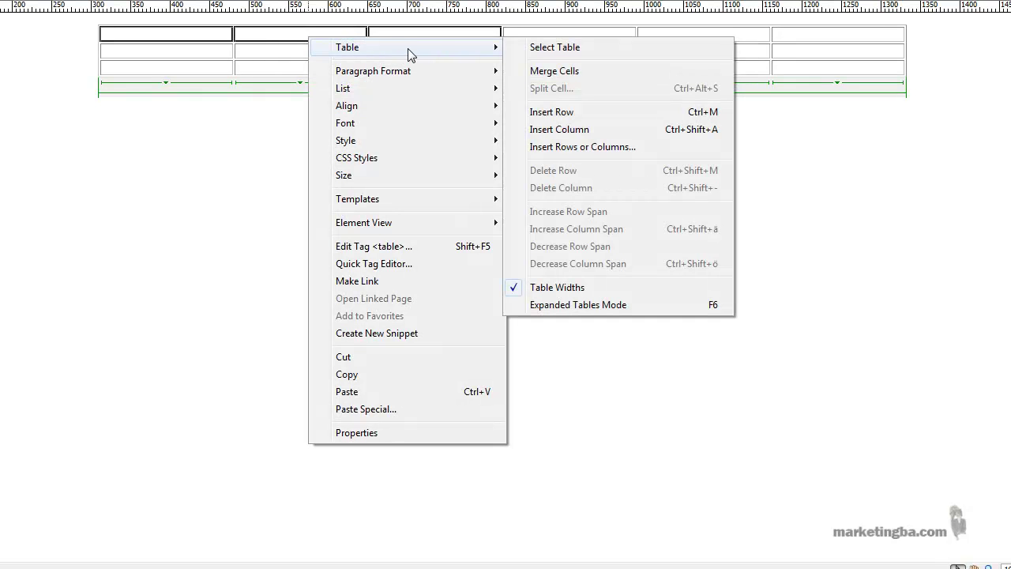
click(594, 73)
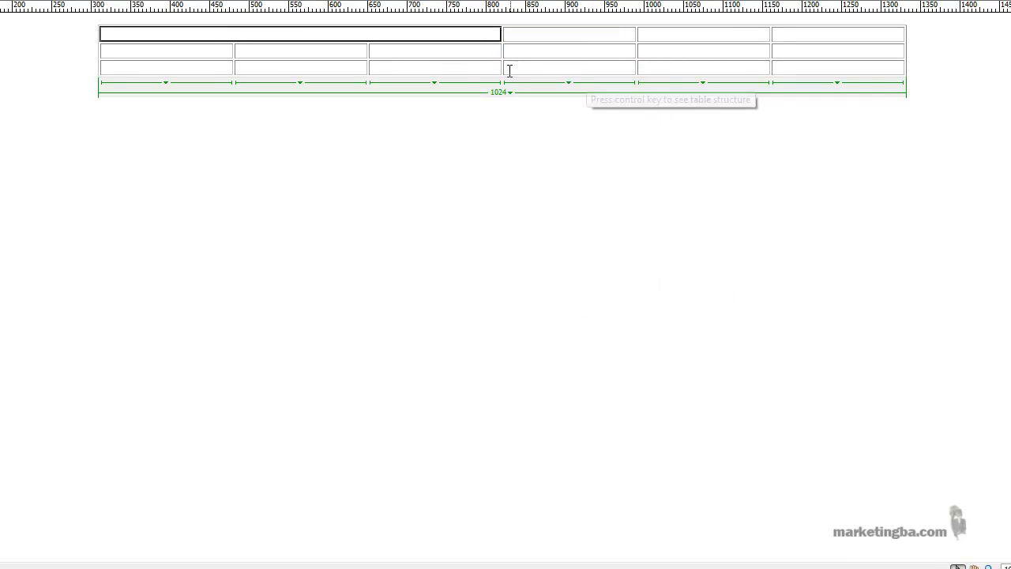
click(465, 53)
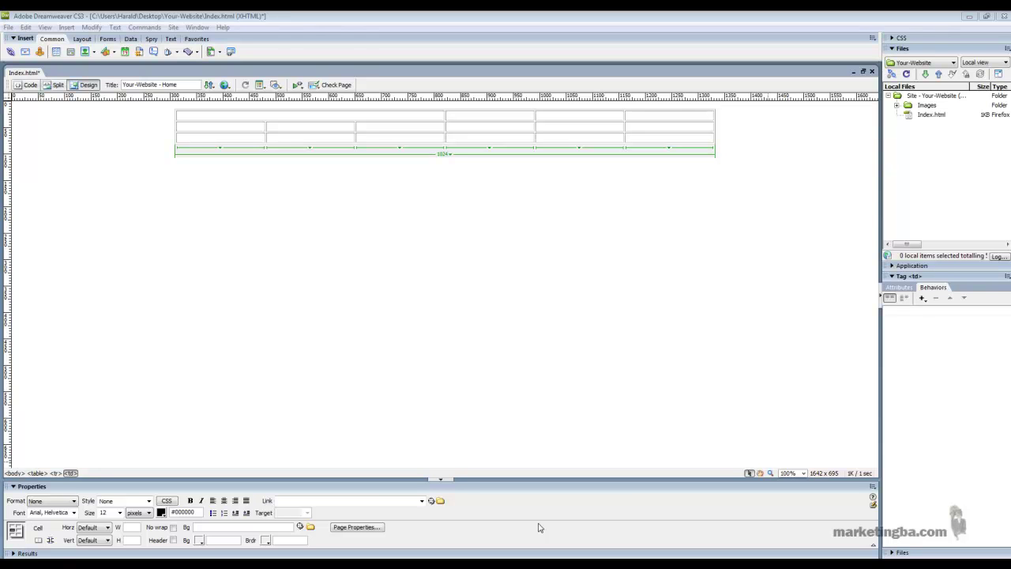
Show the site's image assets and preview the home, contact and about button images
click(900, 552)
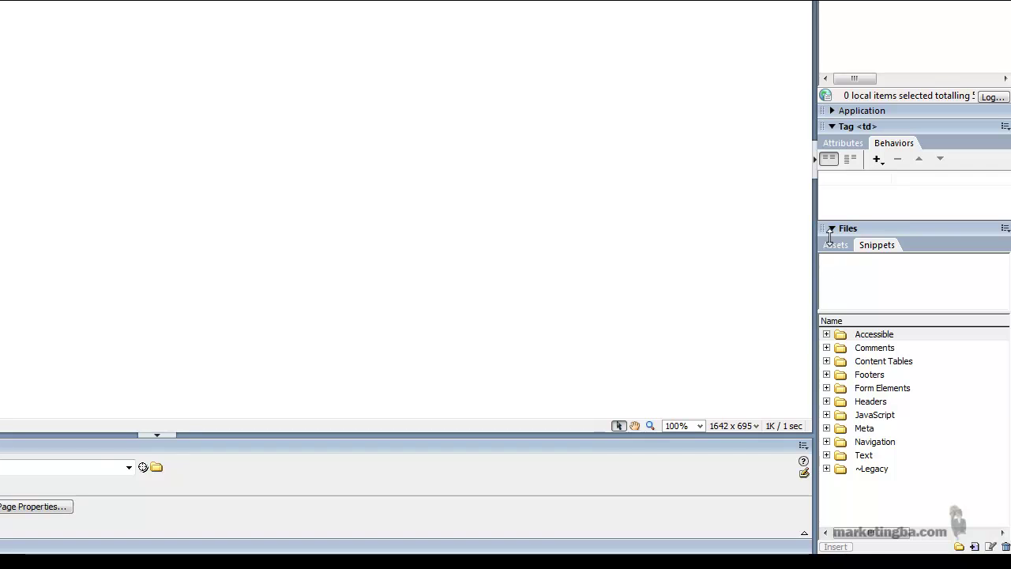
click(835, 246)
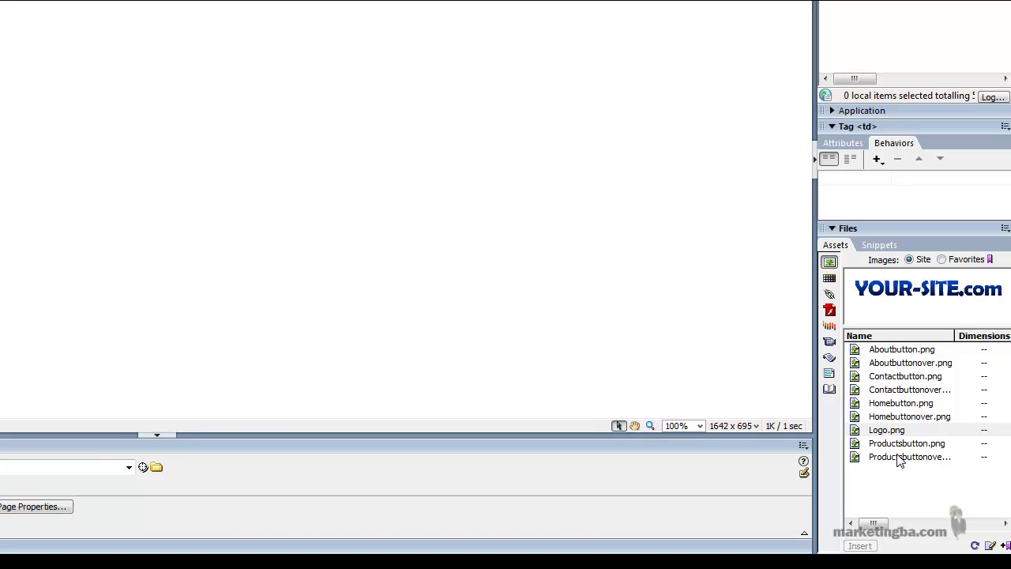
click(902, 404)
click(905, 389)
click(907, 377)
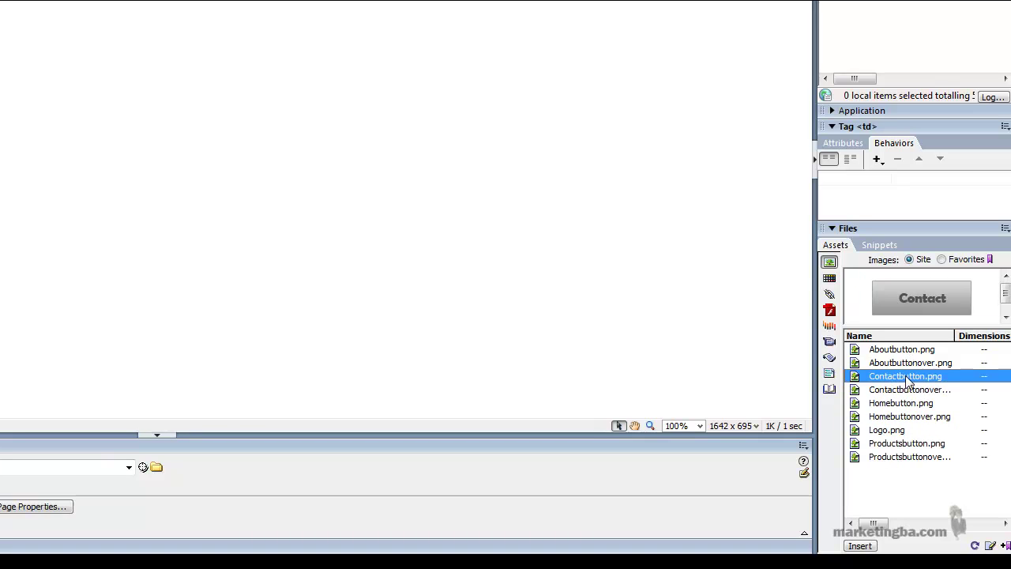
click(907, 362)
click(909, 349)
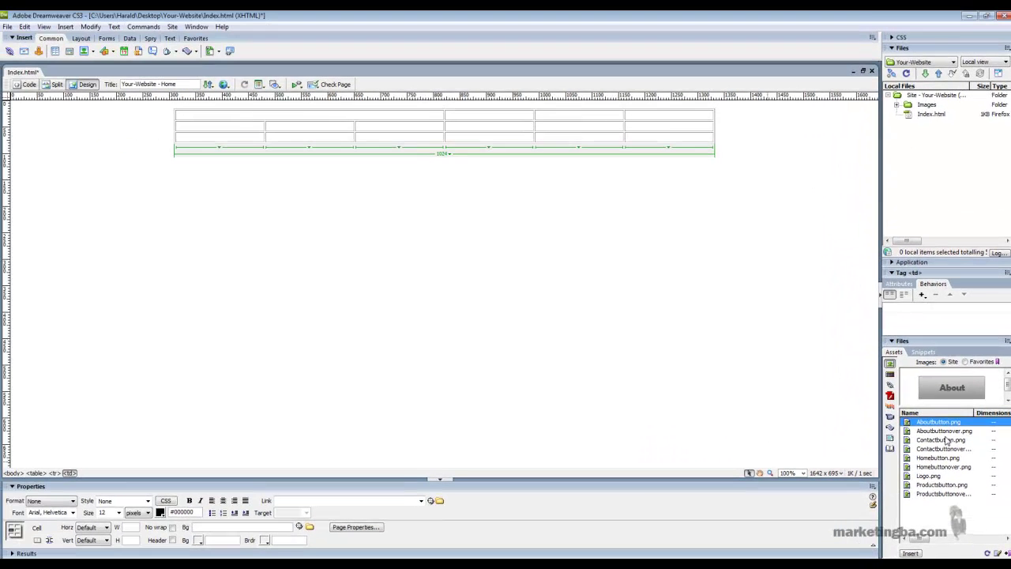
Place Logo.png from the site's image assets in the merged top-row cell and undo the insertion
click(944, 477)
drag(950, 481, 227, 116)
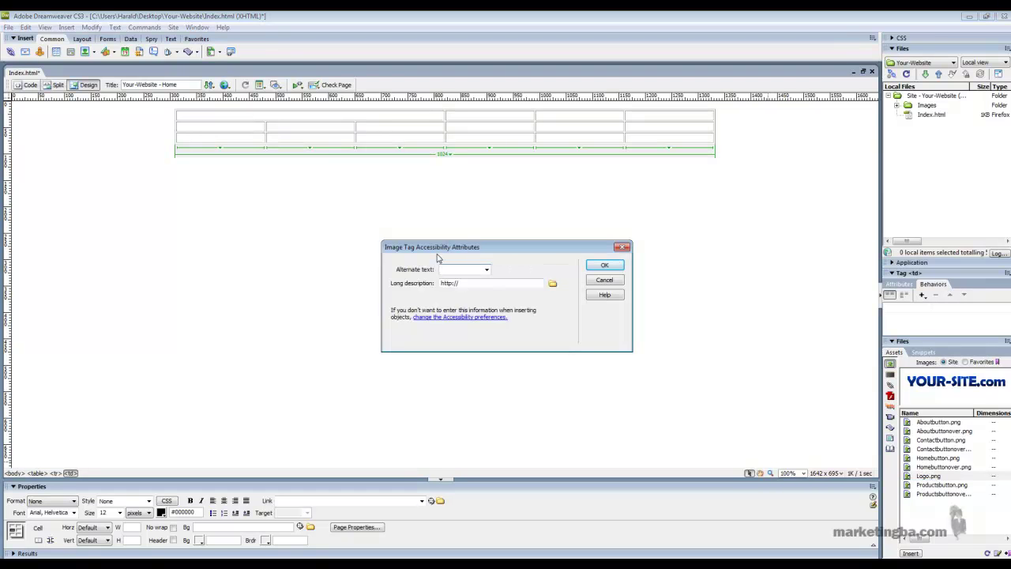
click(605, 265)
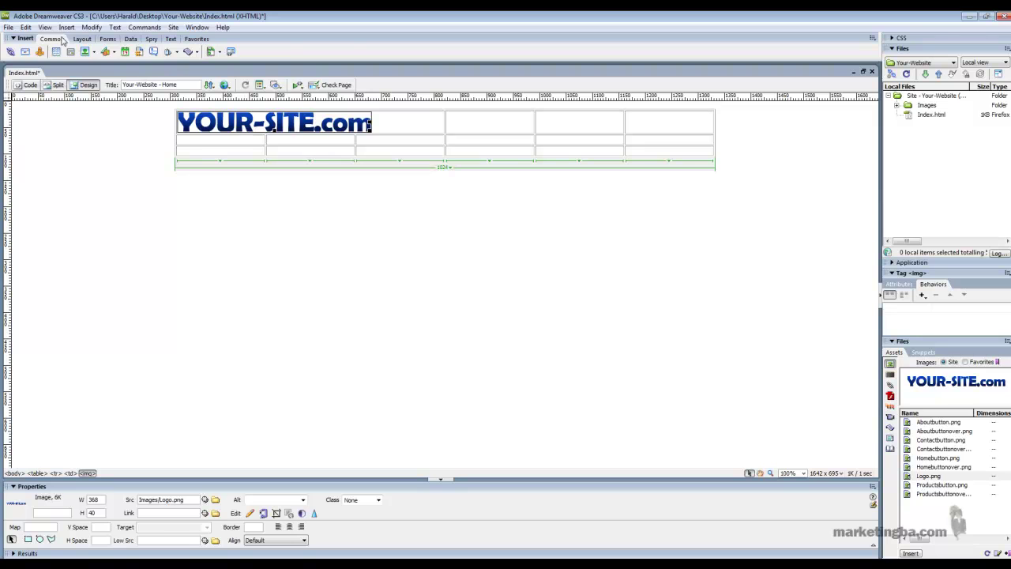
click(26, 27)
click(37, 40)
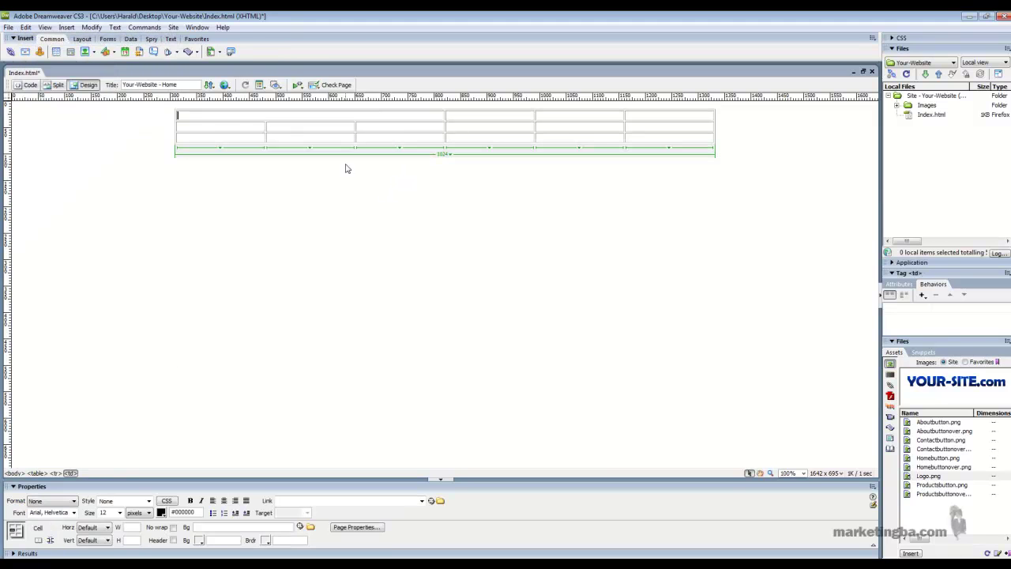
Expand the site's Images folder, place its Logo.png in the merged top-row cell, and undo the insertion
click(897, 105)
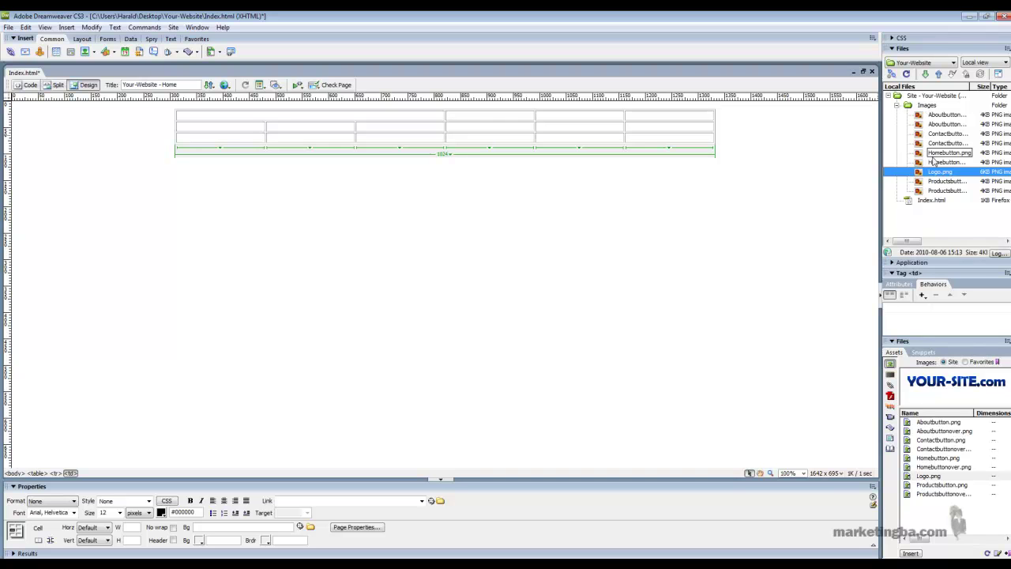
click(280, 117)
drag(280, 116, 282, 118)
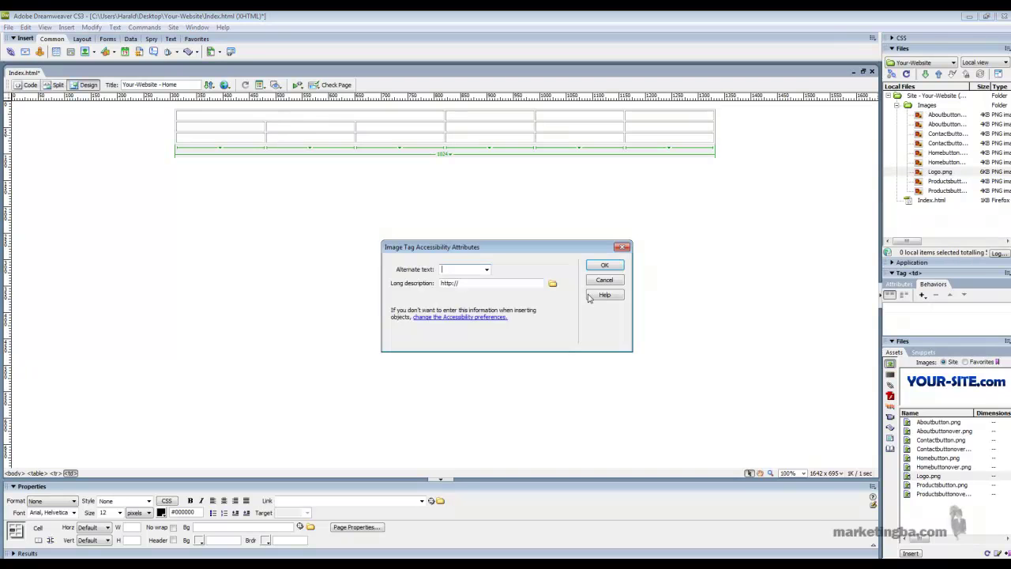
click(604, 265)
click(27, 28)
click(41, 38)
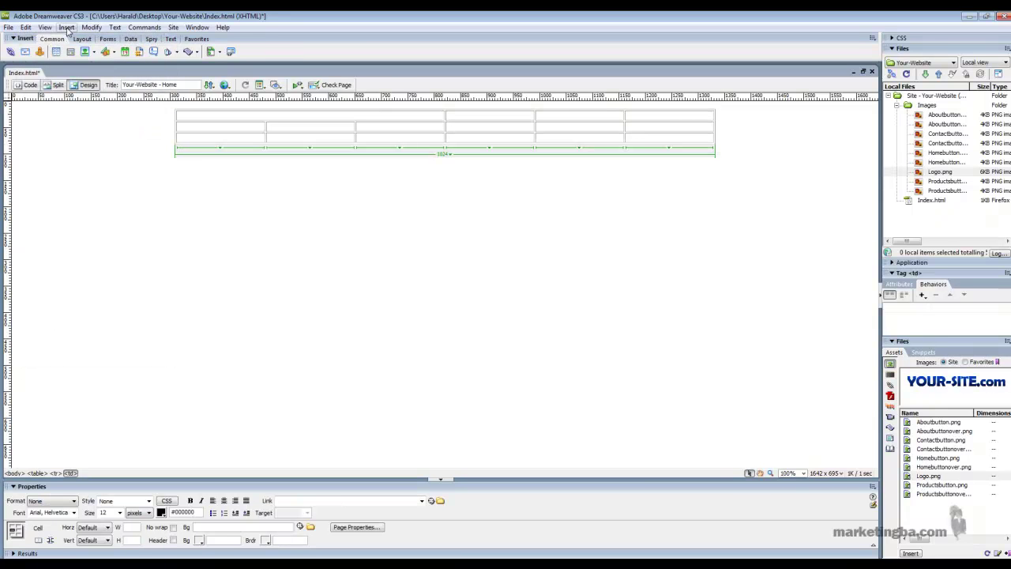
Use the Image command to insert Logo.png into the merged top-row cell without alternate text, and delete the image
click(68, 28)
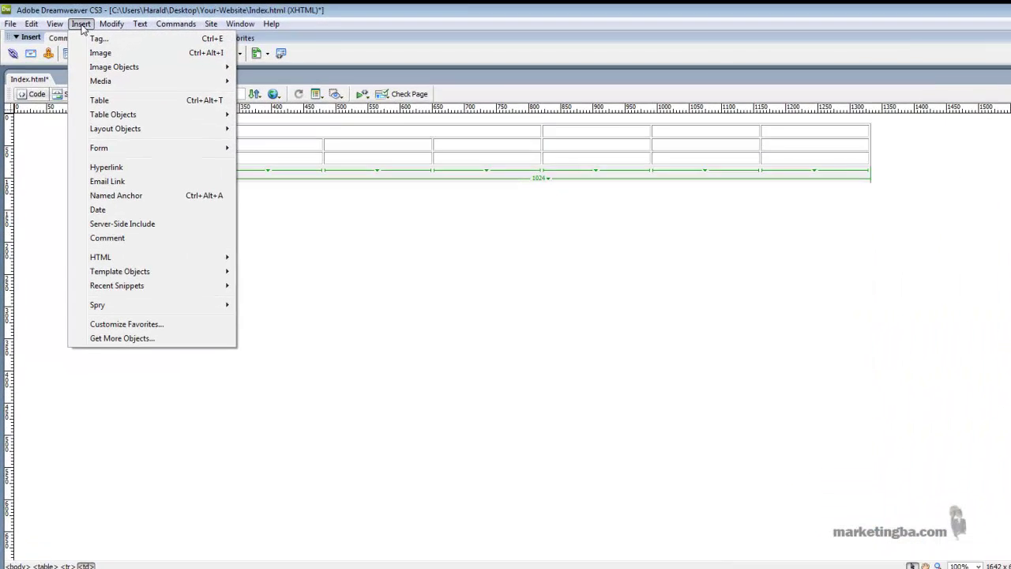
click(102, 52)
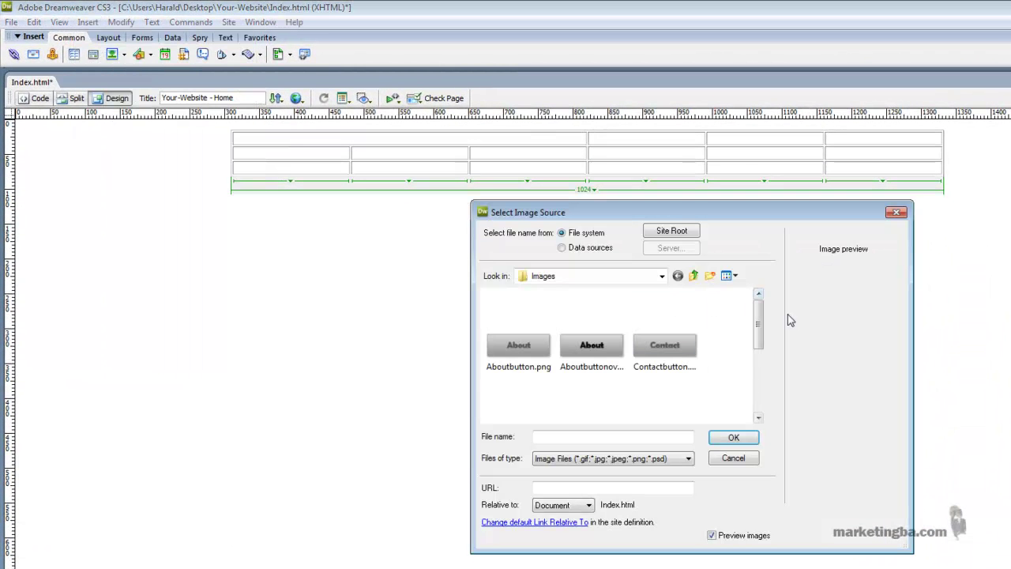
drag(761, 314, 761, 387)
double_click(525, 381)
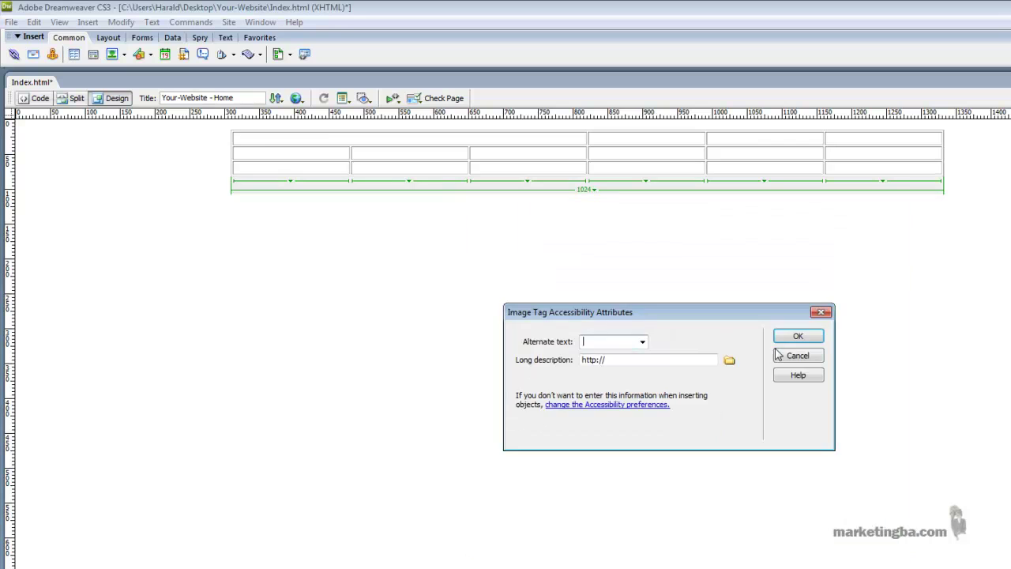
click(809, 340)
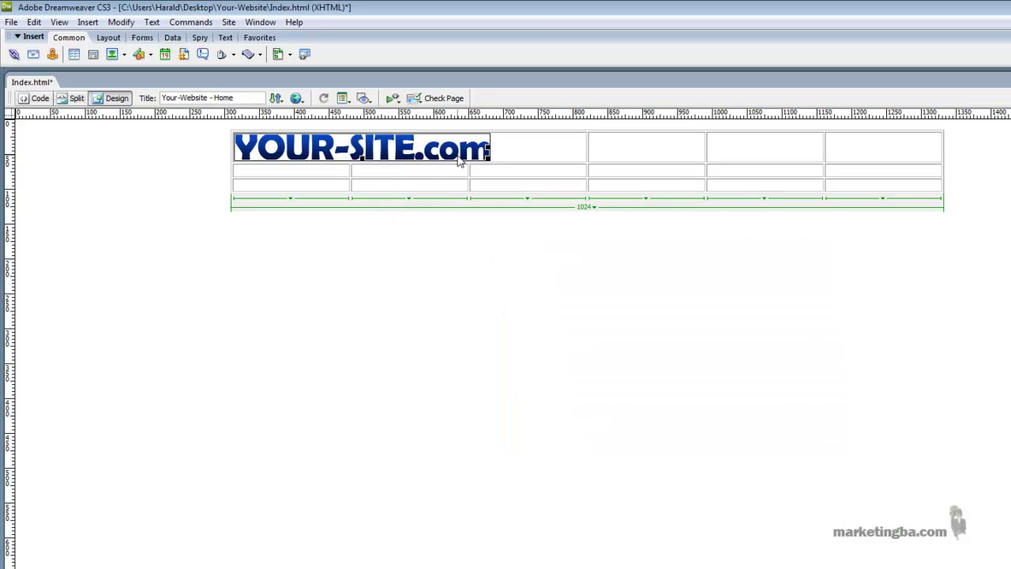
key(Delete)
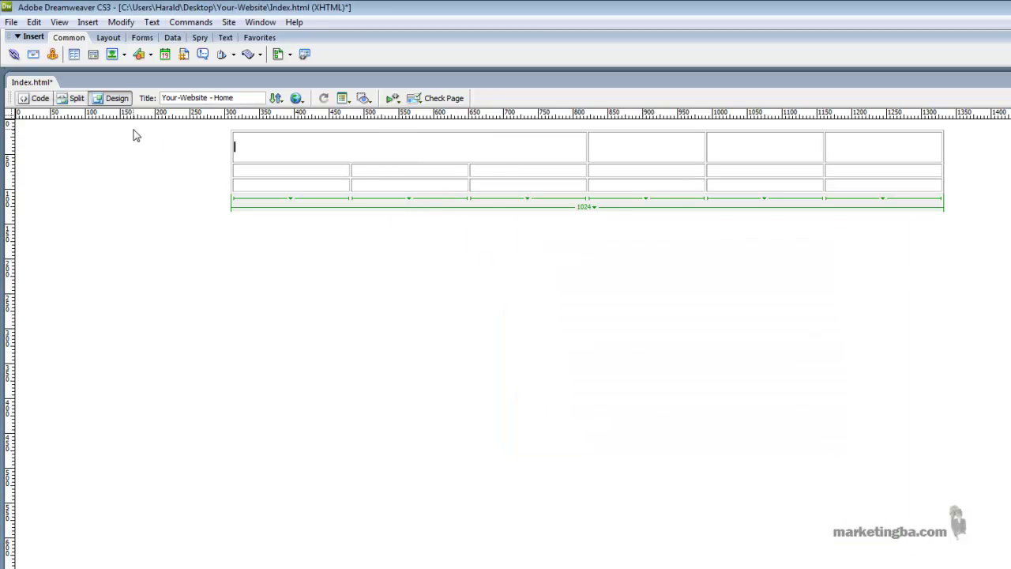
Insert Logo.png from the Images folder into the empty merged cell of the top row, leaving the alternate text blank
click(113, 56)
click(124, 55)
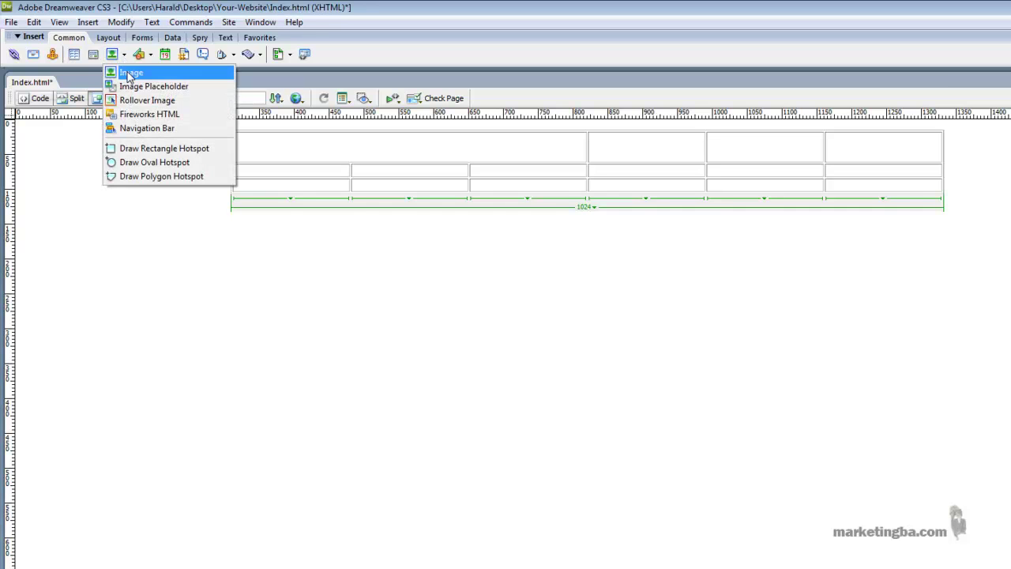
click(133, 71)
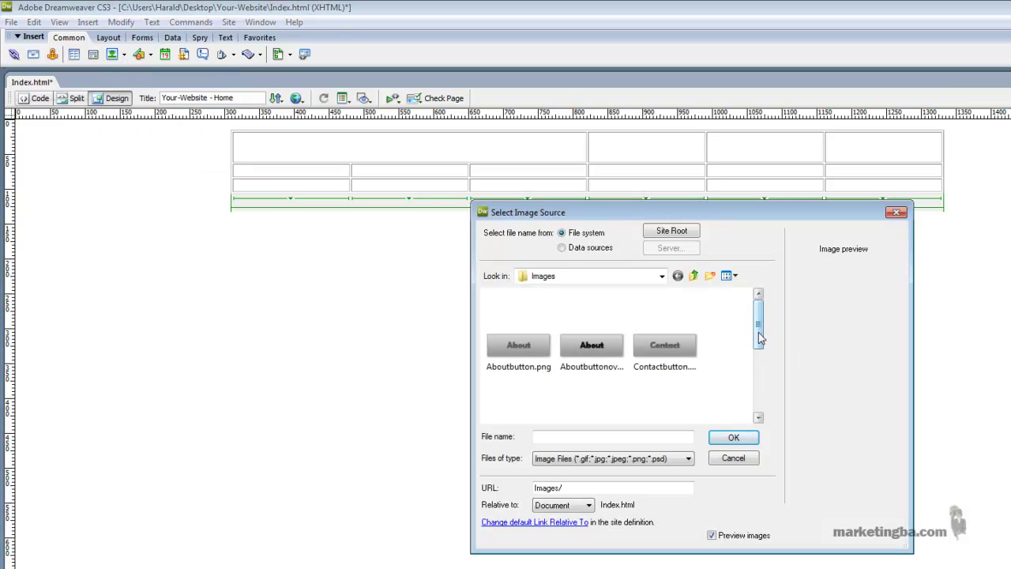
drag(756, 324, 757, 371)
double_click(518, 383)
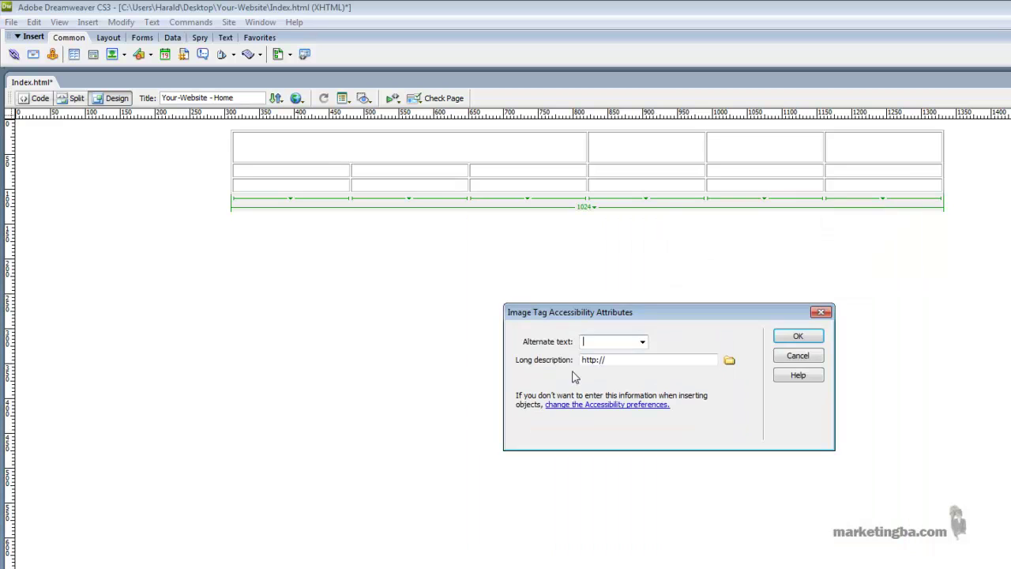
click(803, 338)
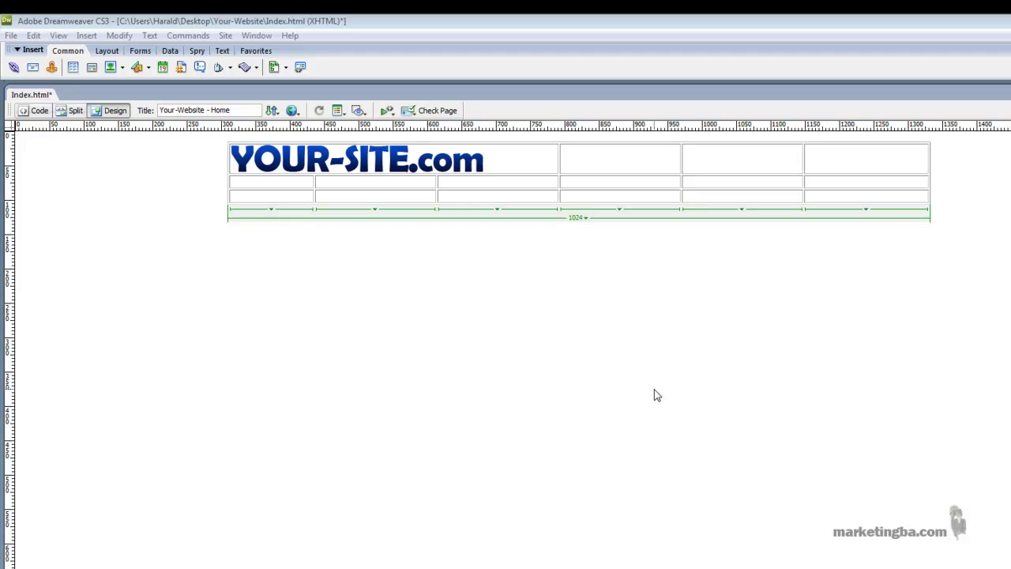
Merge all cells of the table's second row into one full-width cell
click(509, 183)
right_click(509, 182)
mouse_move(544, 191)
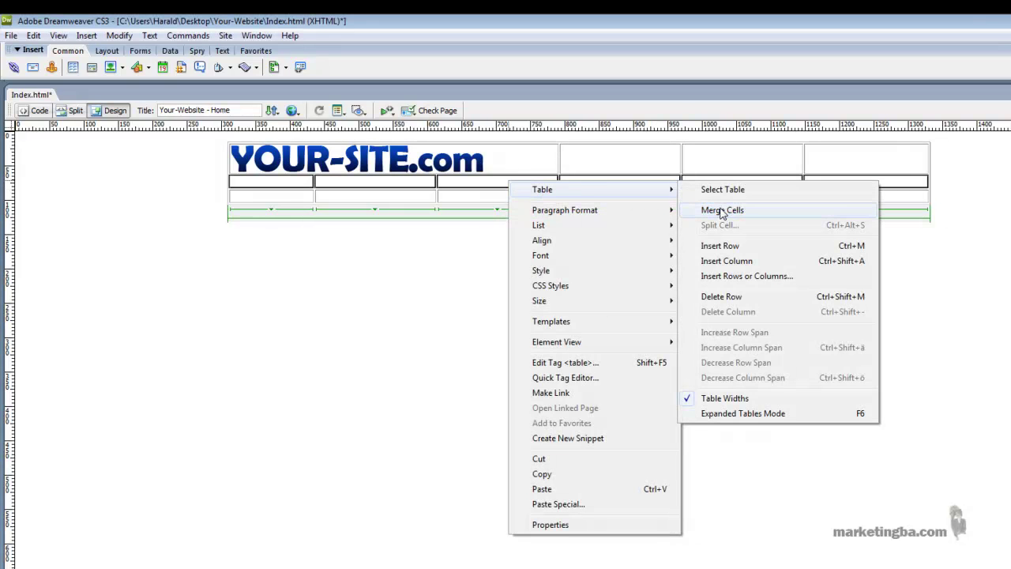
click(726, 210)
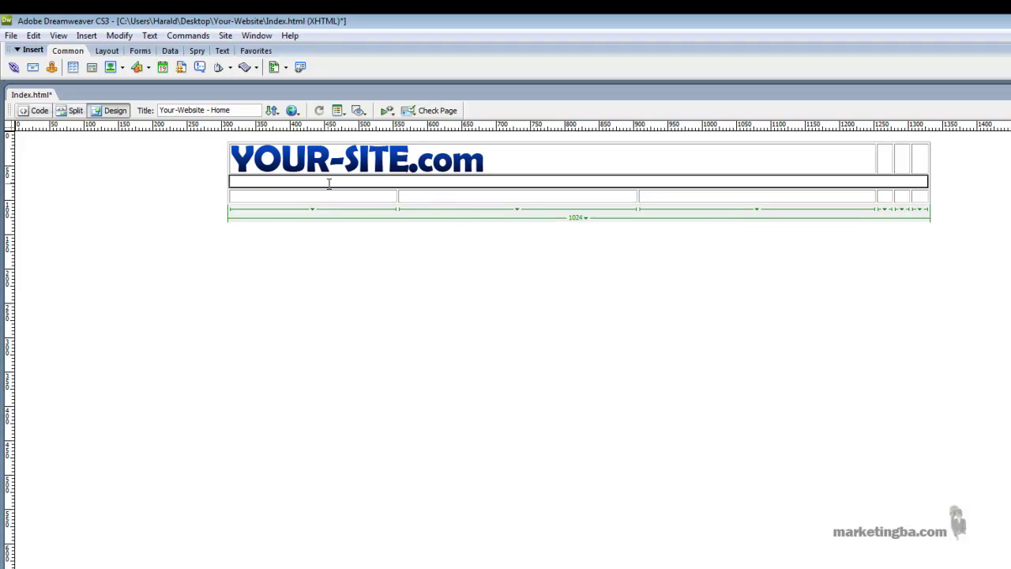
Start a navigation bar in the merged second-row cell and name its first element Home
click(261, 182)
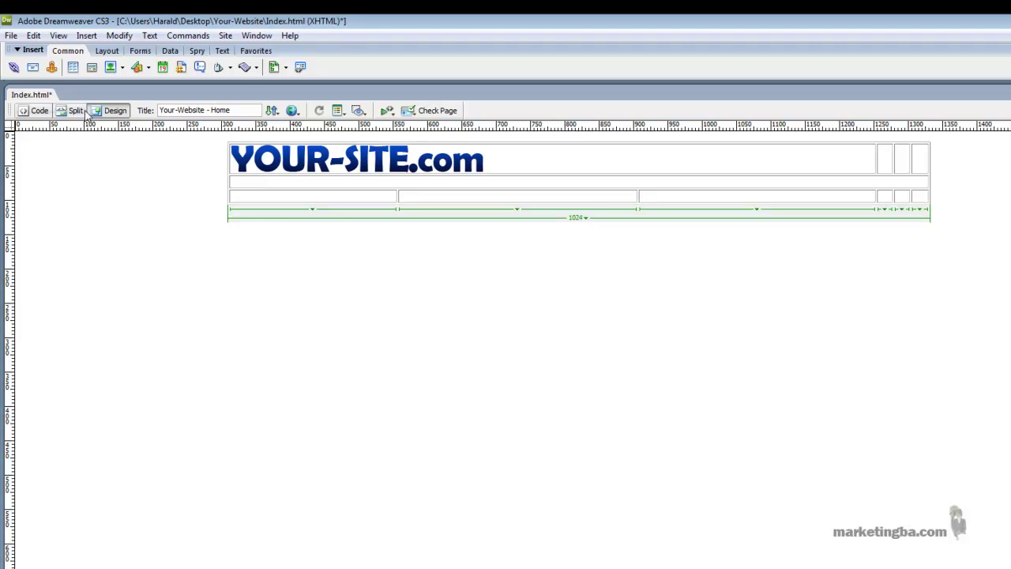
click(85, 37)
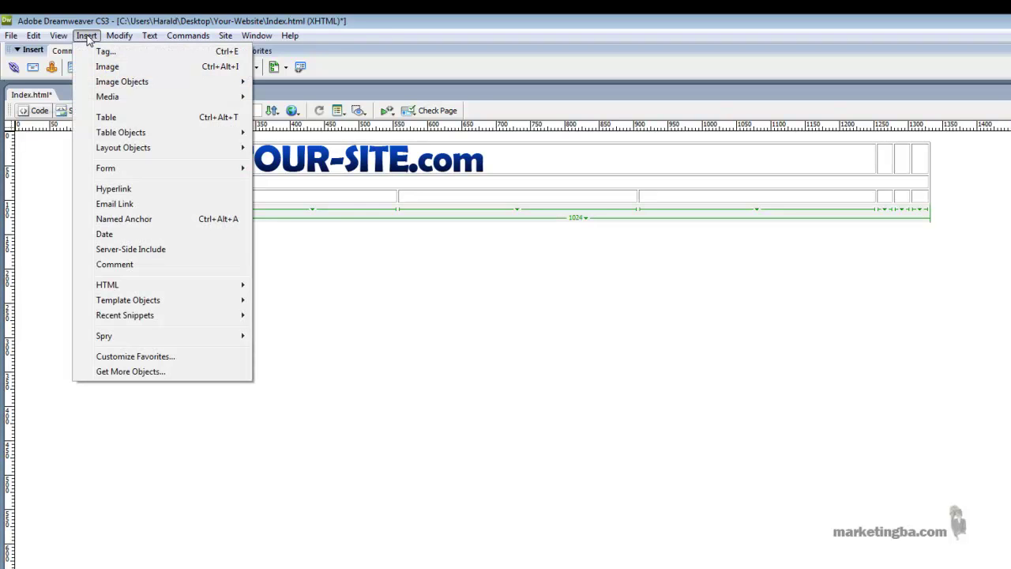
mouse_move(119, 35)
mouse_move(86, 36)
mouse_move(120, 87)
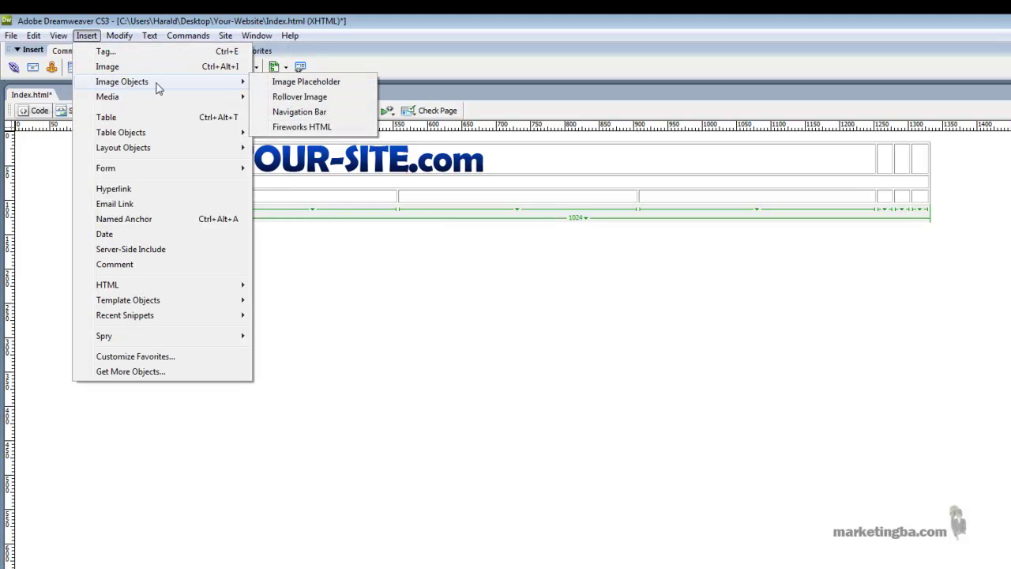
click(324, 111)
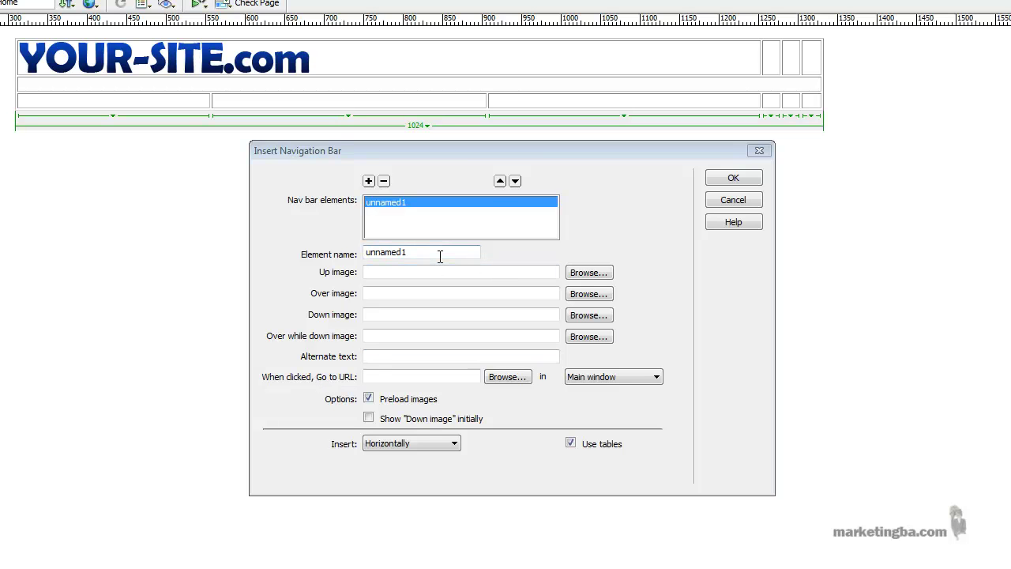
click(205, 241)
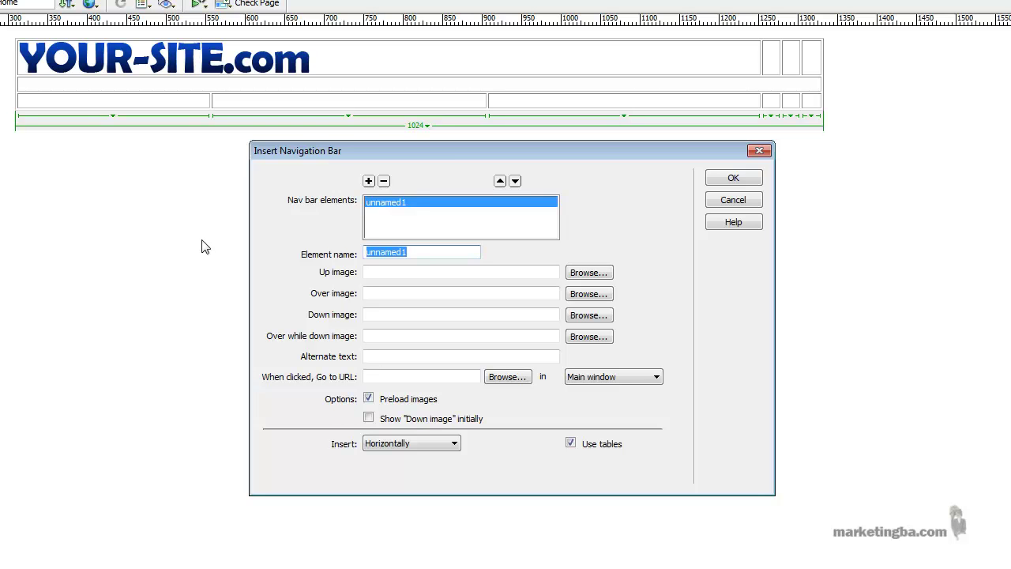
text(Home)
Set the Home element's up image to Homebutton.png and its over image to Homebuttonover.png
click(390, 276)
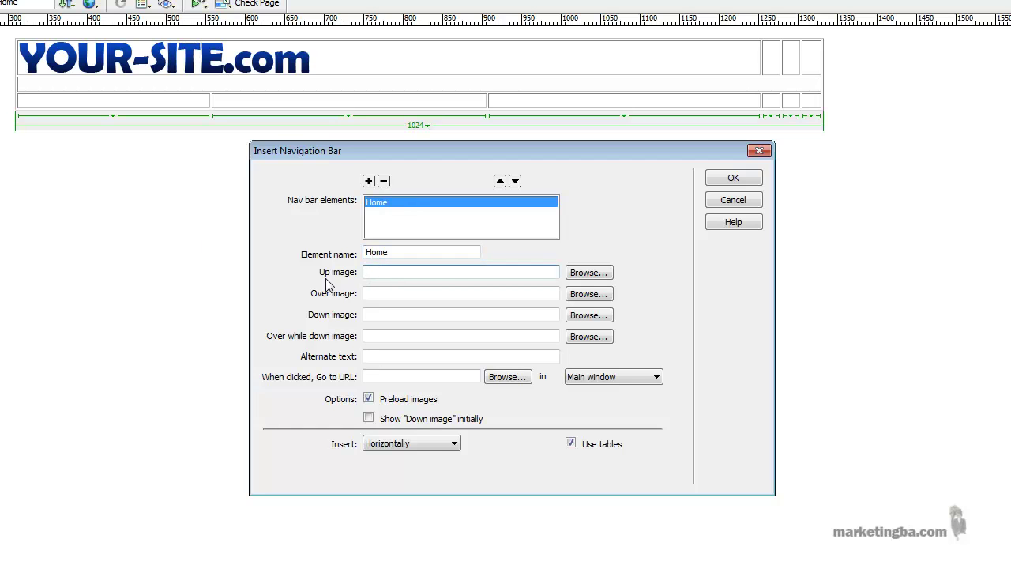
click(588, 273)
scroll(589, 278, down, 3)
double_click(399, 290)
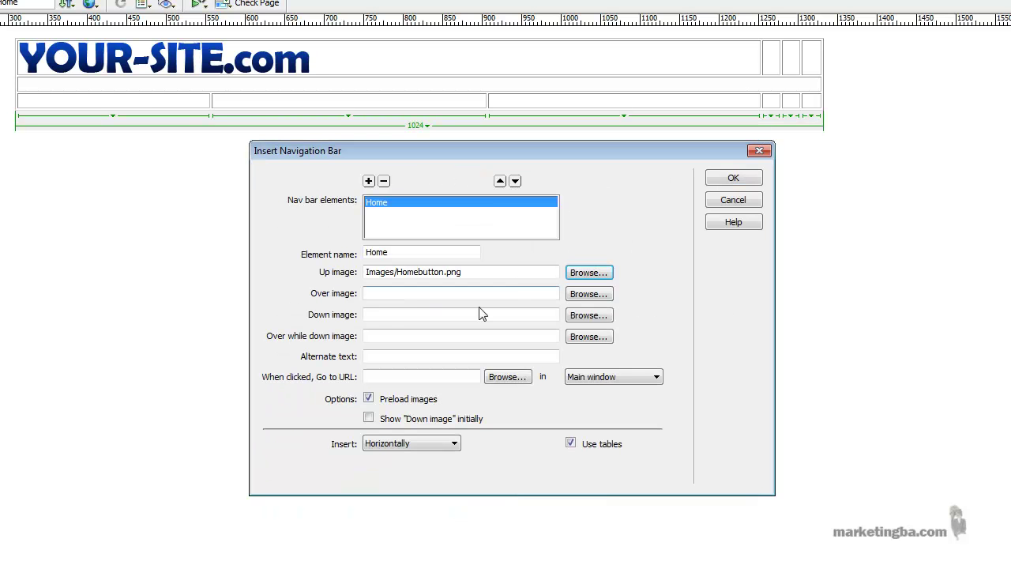
click(403, 294)
click(588, 294)
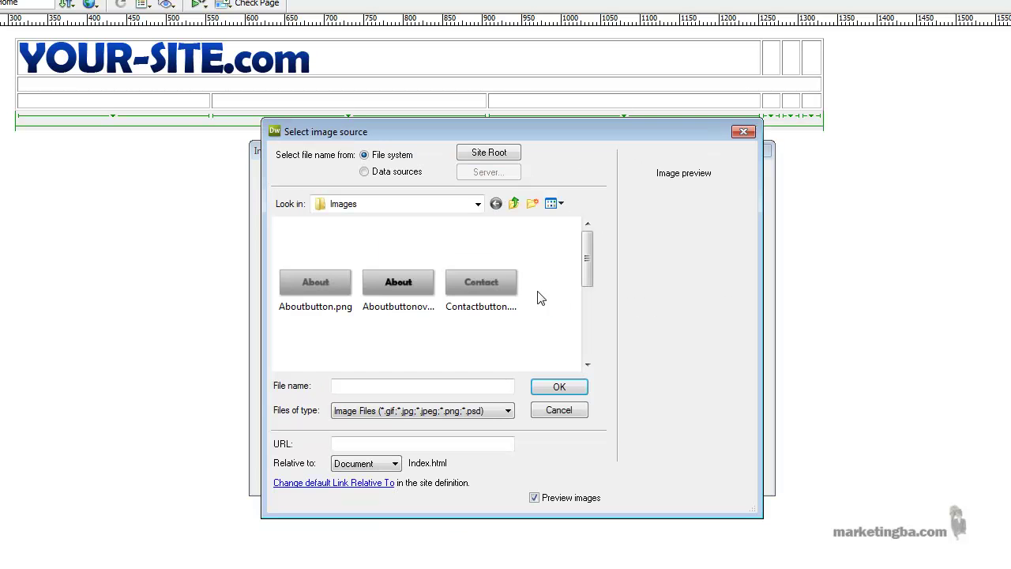
click(591, 292)
scroll(591, 292, down, 1)
double_click(482, 267)
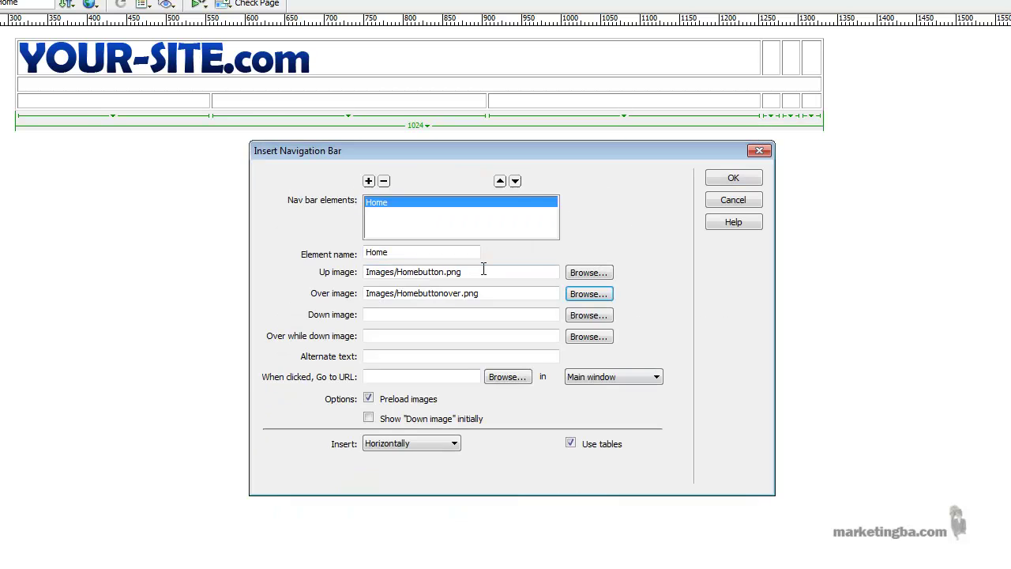
Link the Home element to index.html and insert the single-button navigation bar
click(386, 376)
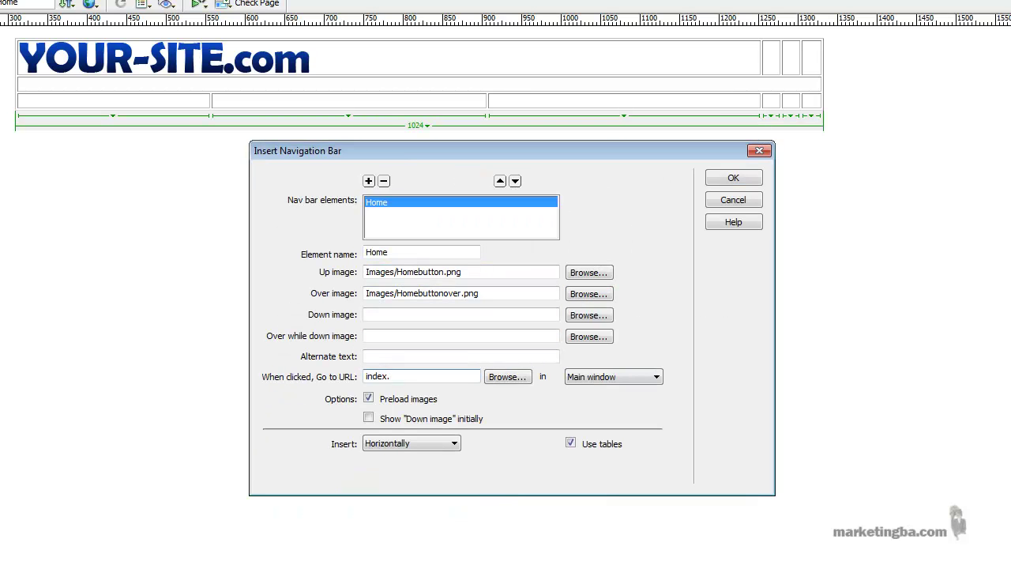
text(index.html)
click(731, 179)
Save the page for a preview in Firefox, test the Home button's rollover and link, and return to Dreamweaver
click(13, 40)
mouse_move(158, 380)
click(272, 380)
click(689, 470)
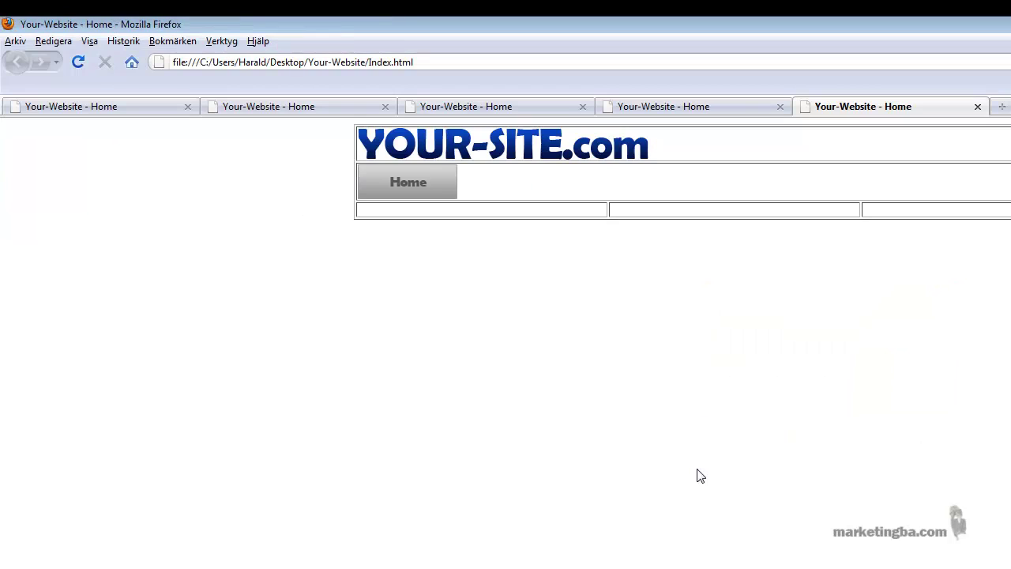
click(424, 190)
click(424, 191)
click(419, 188)
click(417, 191)
click(416, 191)
click(414, 191)
key(alt+Tab)
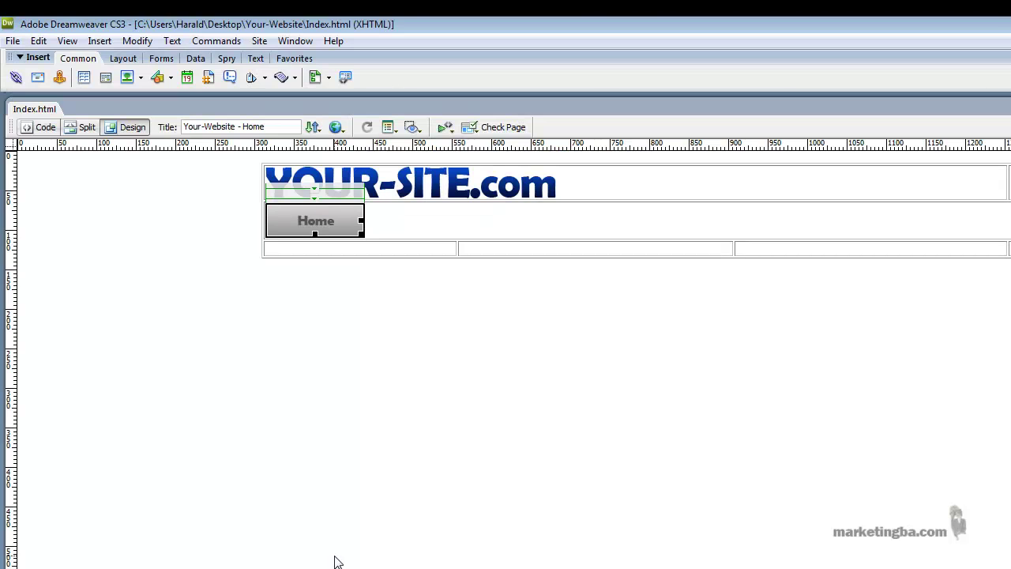
Delete the second row's navigation bar and start a new one there with the first element named Home
drag(361, 227, 365, 229)
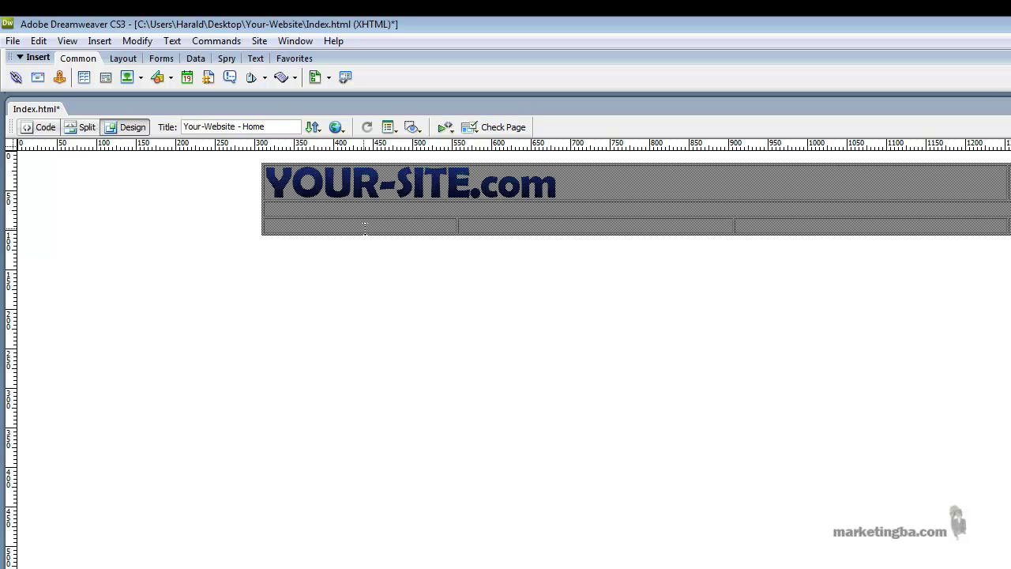
click(361, 207)
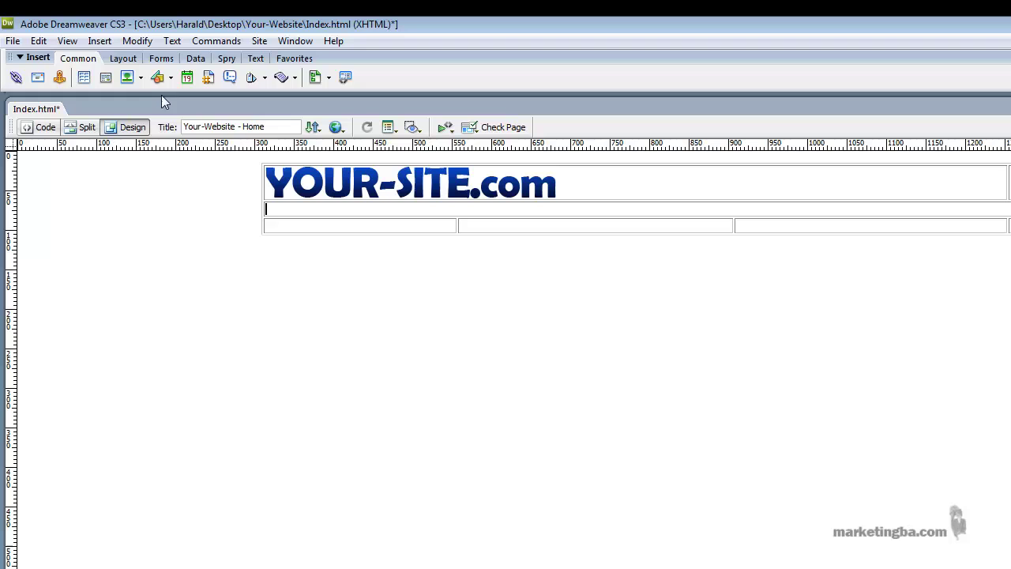
click(100, 42)
mouse_move(184, 96)
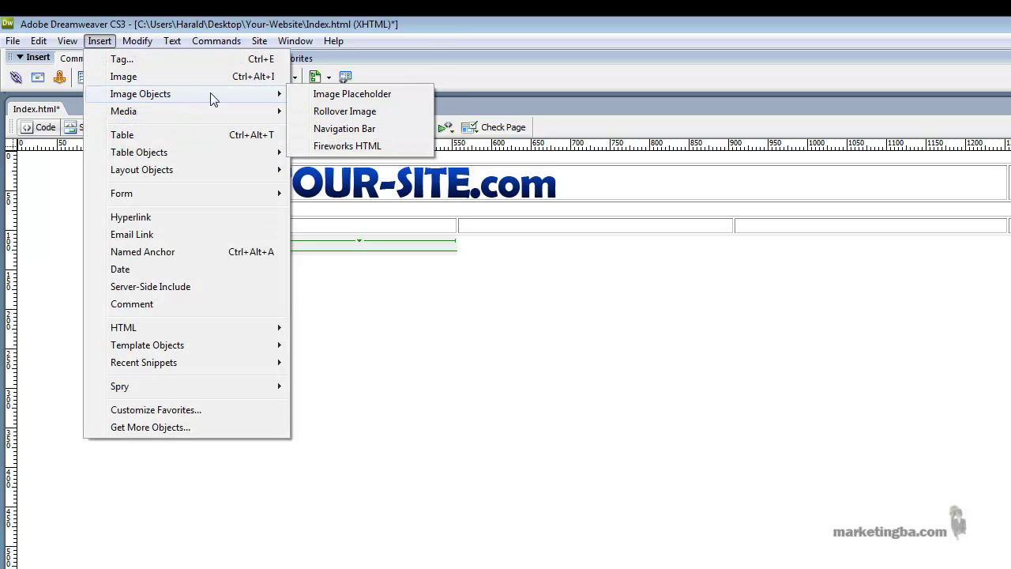
click(381, 130)
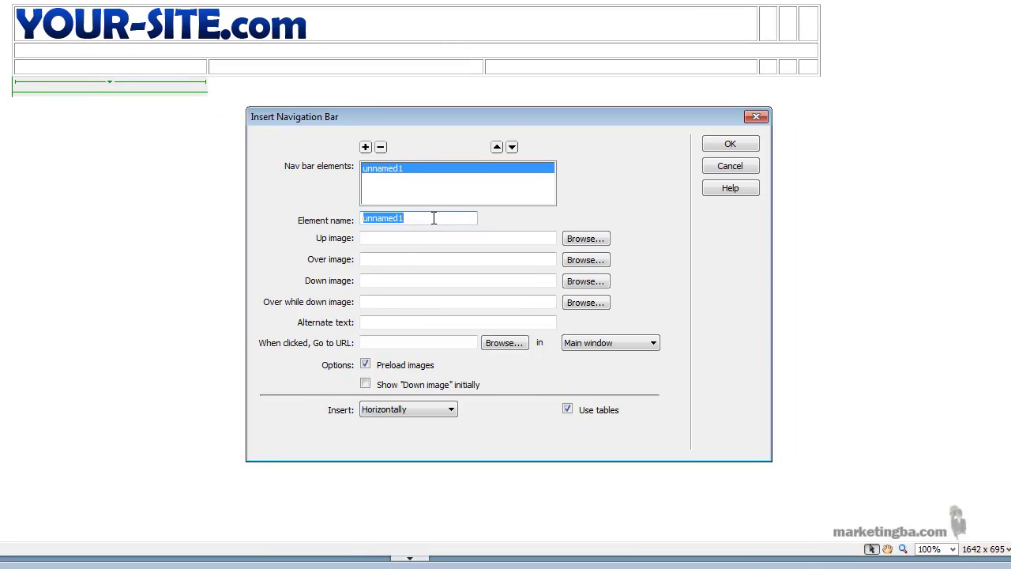
click(433, 218)
drag(431, 219, 314, 223)
text(Home)
Give the Home element the up image Homebutton.png, the over image Homebuttonover.png and the link index.html
click(593, 240)
scroll(592, 237, down, 5)
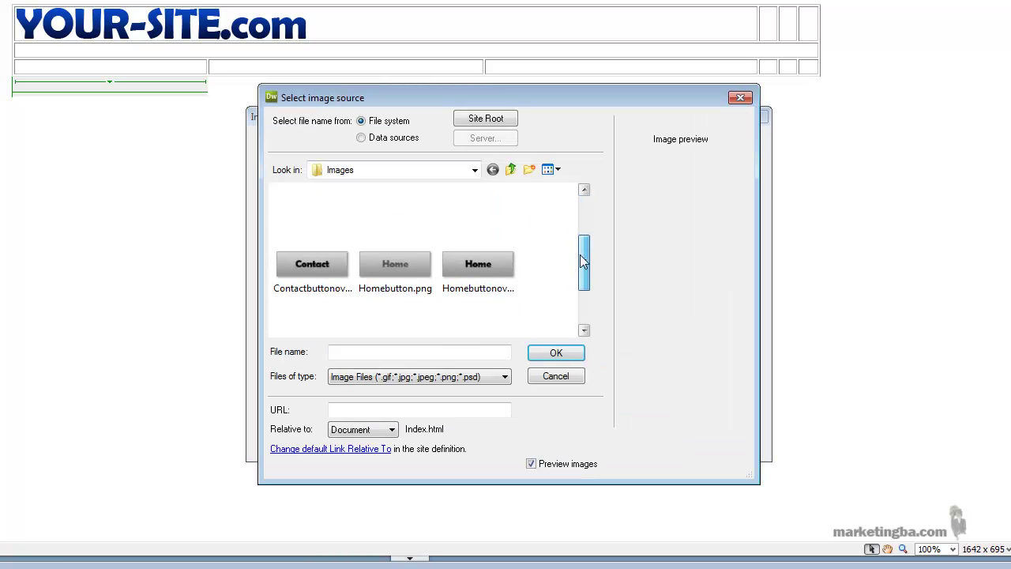
double_click(387, 265)
click(583, 260)
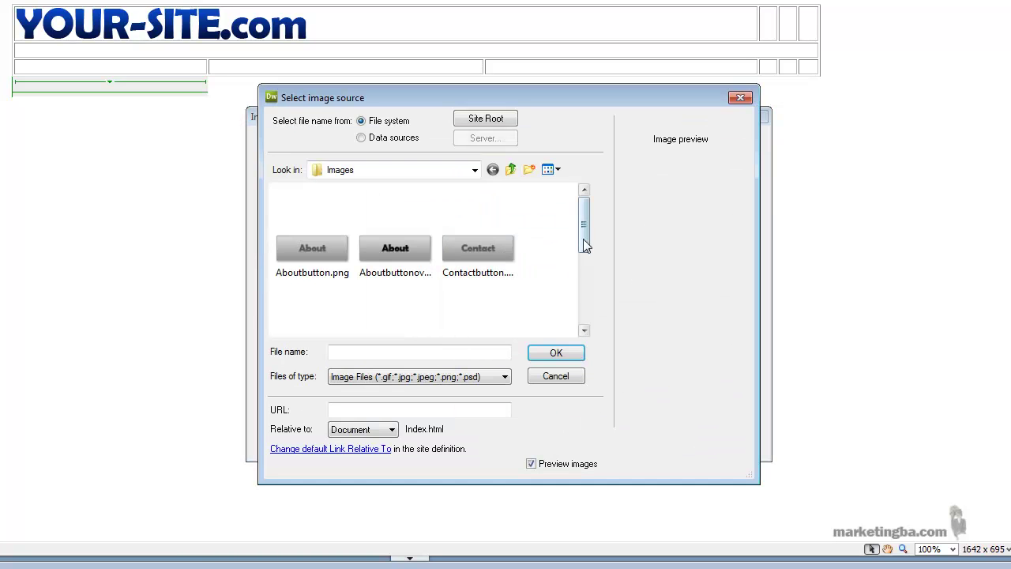
scroll(577, 308, down, 2)
scroll(569, 281, up, 1)
double_click(473, 236)
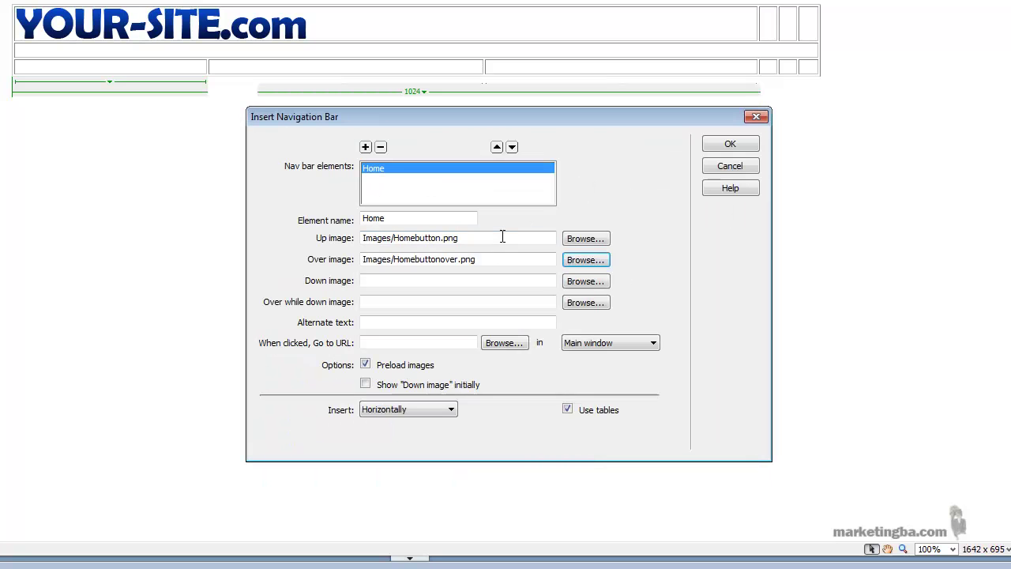
click(391, 343)
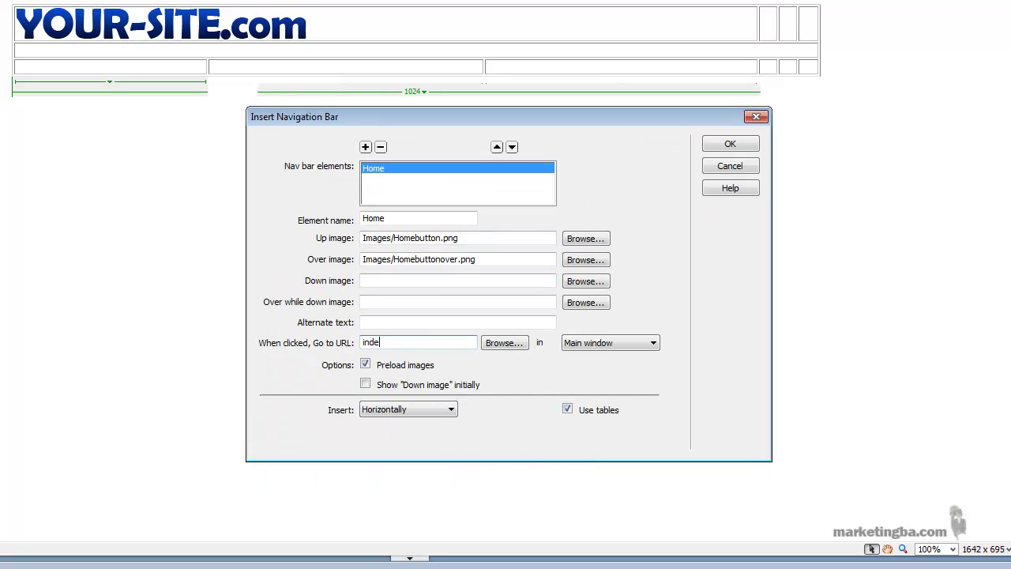
text(index.html)
Add a second navigation bar element named About with Aboutbutton.png as its up image
click(365, 148)
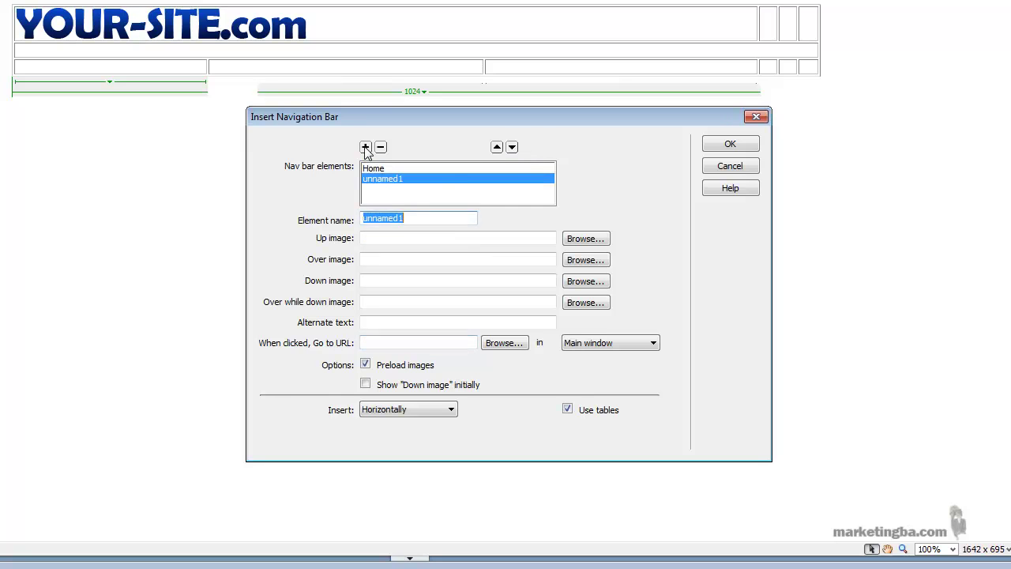
click(461, 221)
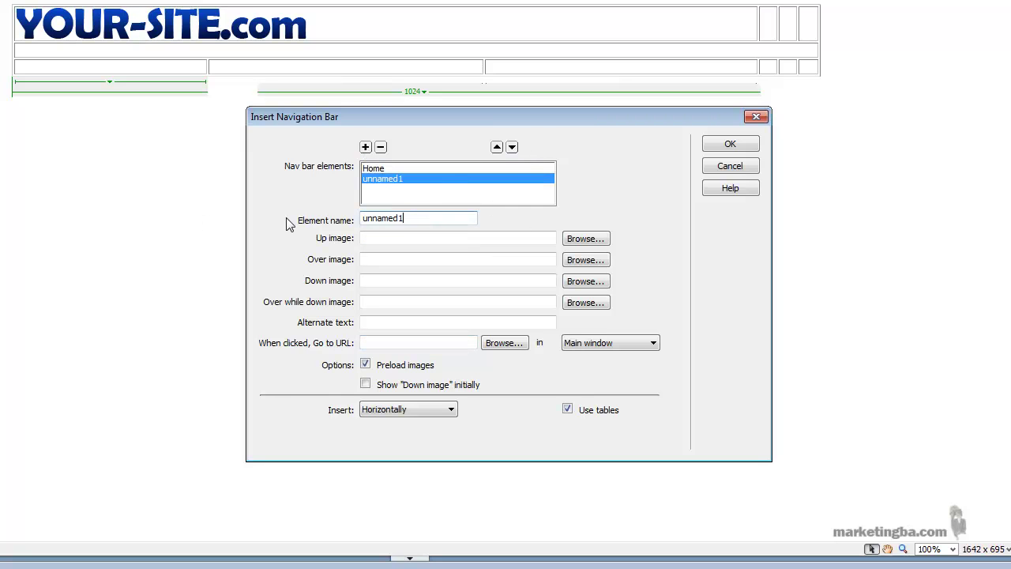
drag(417, 219, 293, 219)
text(About)
click(591, 241)
click(307, 243)
double_click(298, 246)
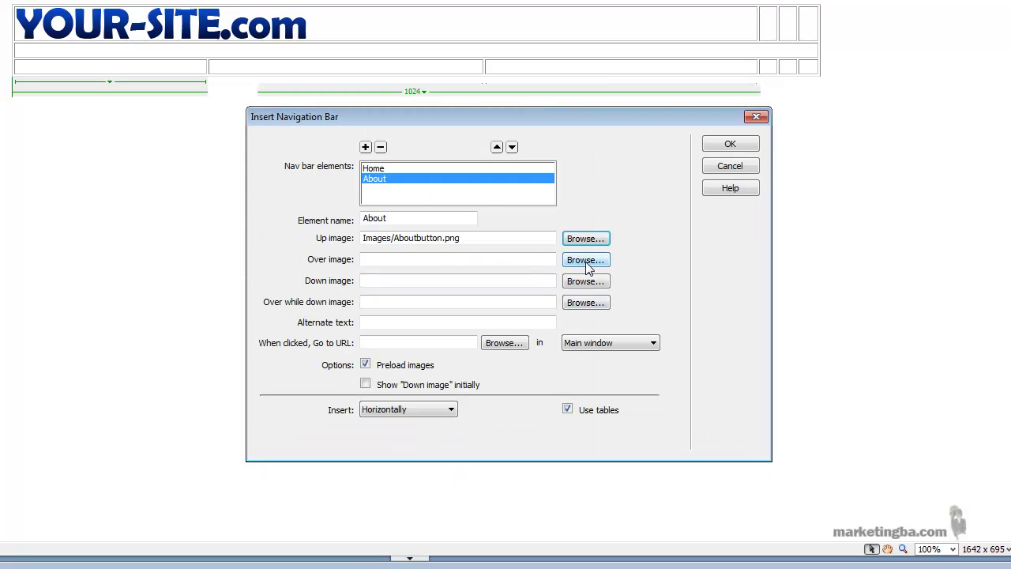
Set the About element's over image to Aboutbuttonover.png and link it to index.html
click(585, 261)
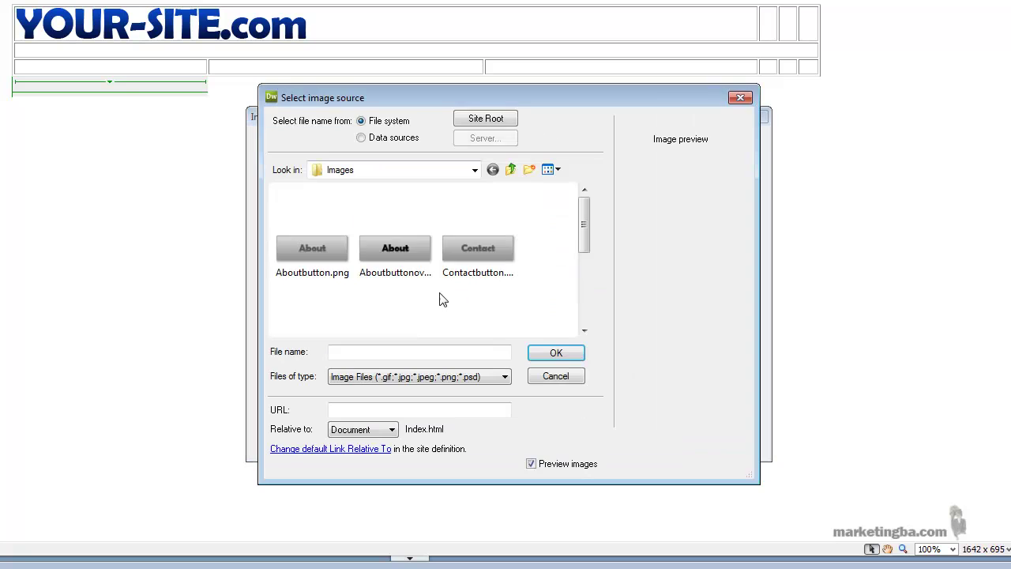
double_click(408, 246)
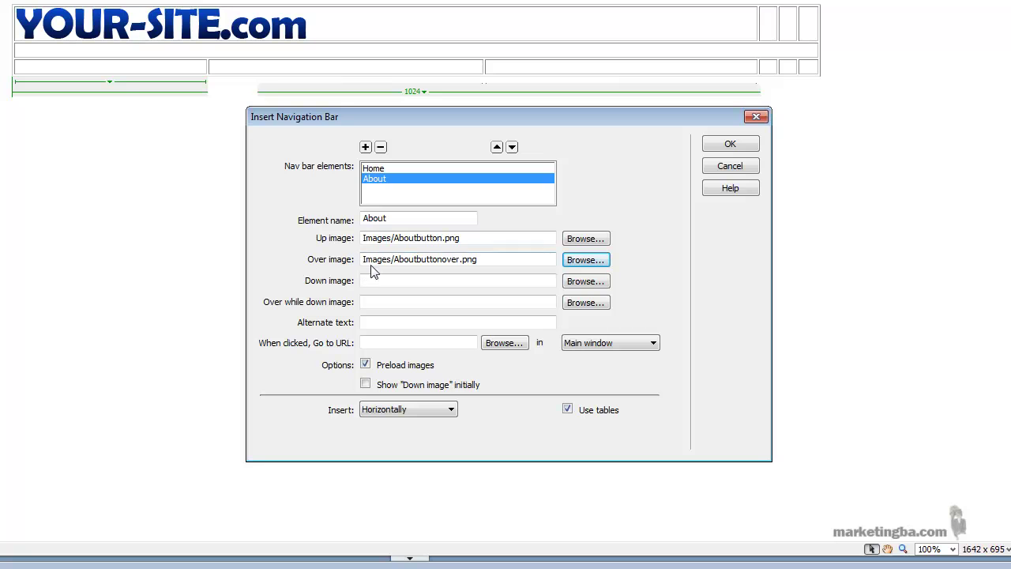
click(398, 342)
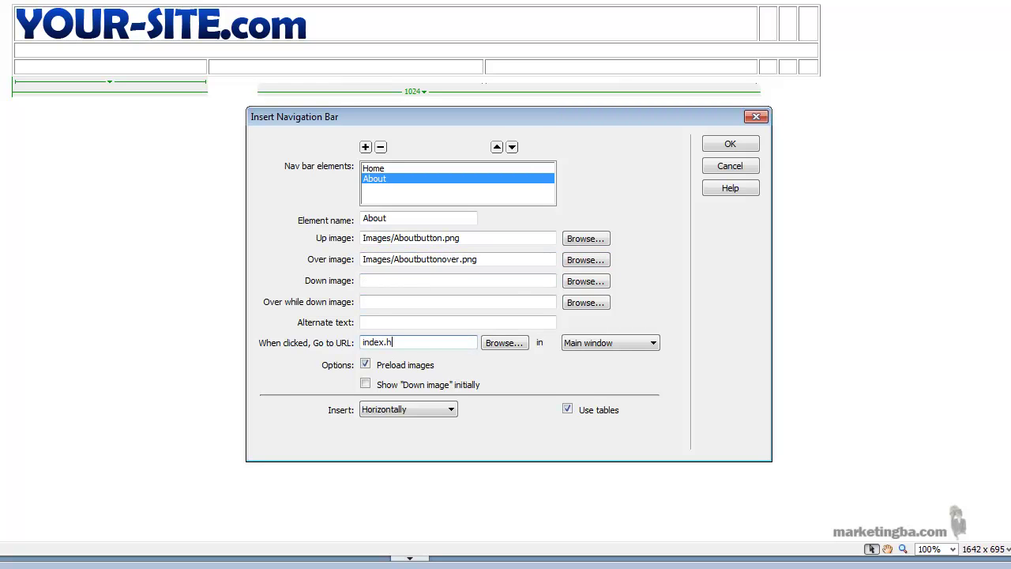
Add a third navigation bar element named Products with Productsbutton.png as its up image
click(365, 147)
drag(426, 218, 328, 219)
text(Products)
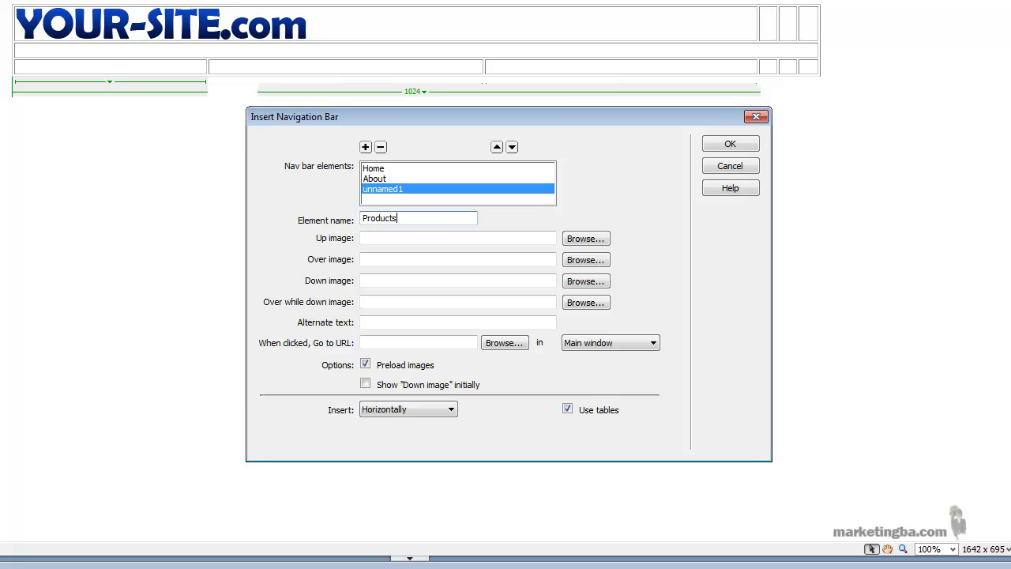
click(585, 239)
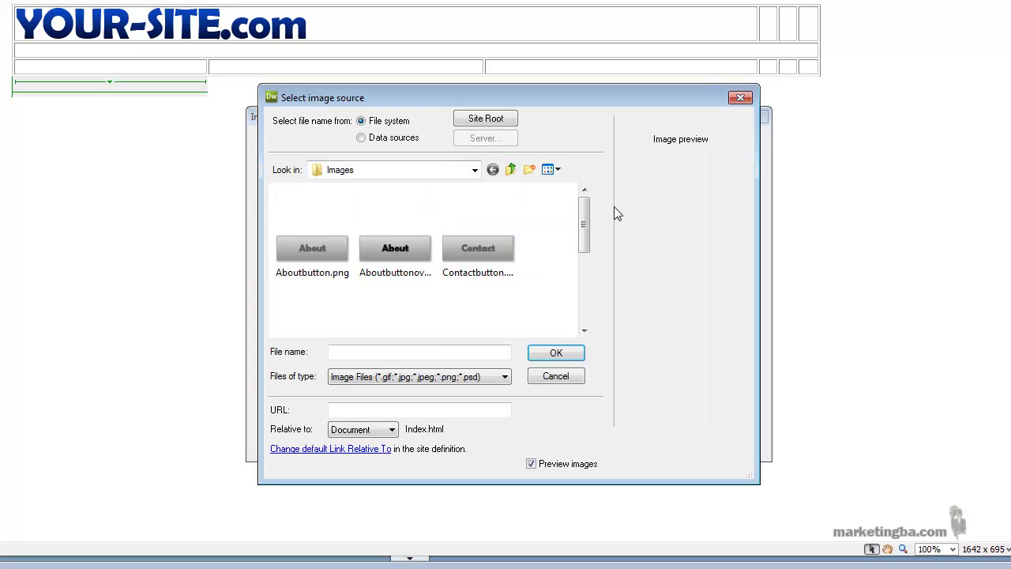
drag(584, 232, 584, 303)
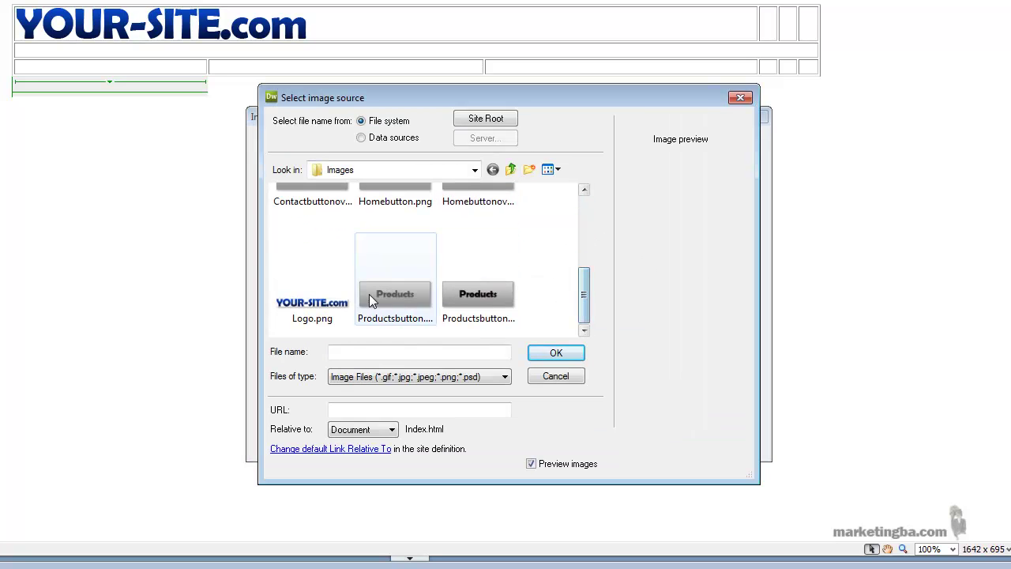
double_click(390, 306)
Set the Products element's over image to Productsbuttonover.png and link it to index.html
click(585, 260)
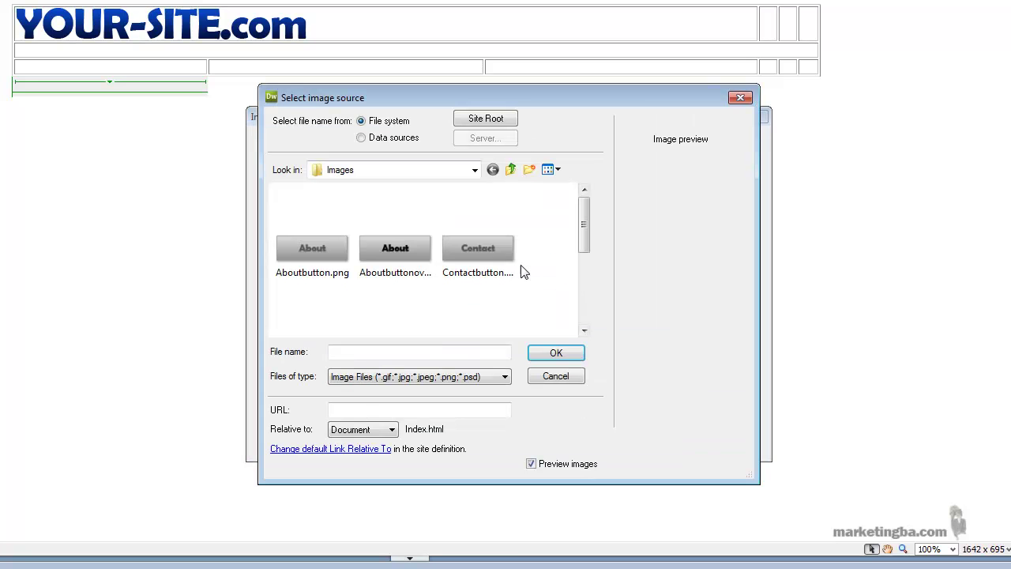
drag(584, 224, 583, 294)
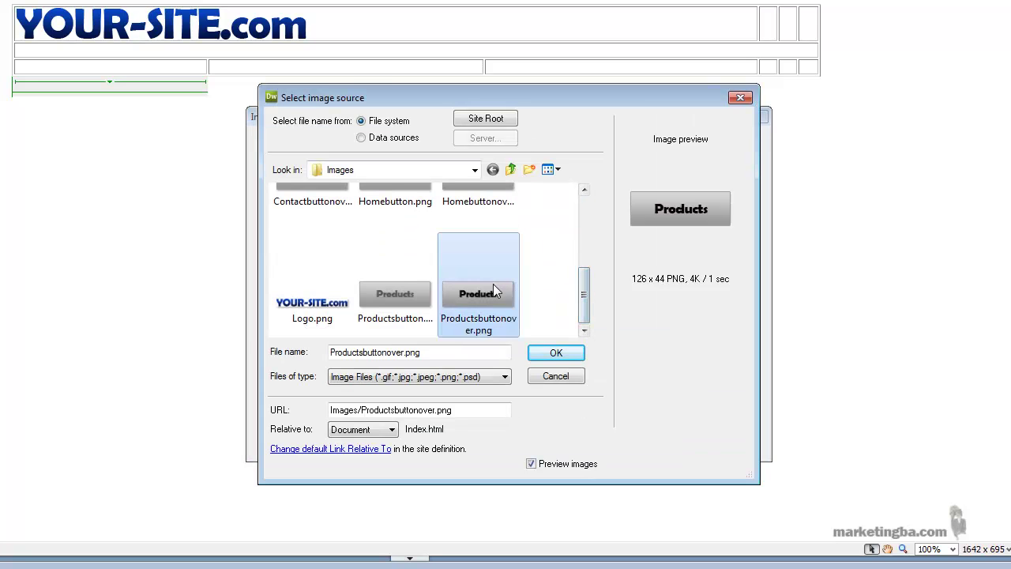
double_click(493, 292)
click(391, 342)
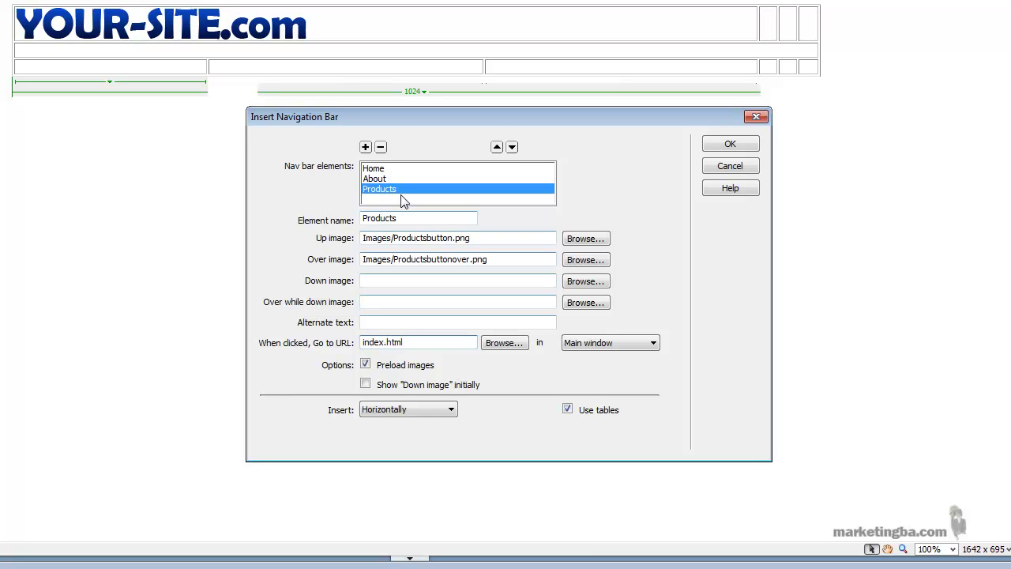
Add a fourth navigation bar element named Contact with Contactbutton.png as its up image
click(366, 148)
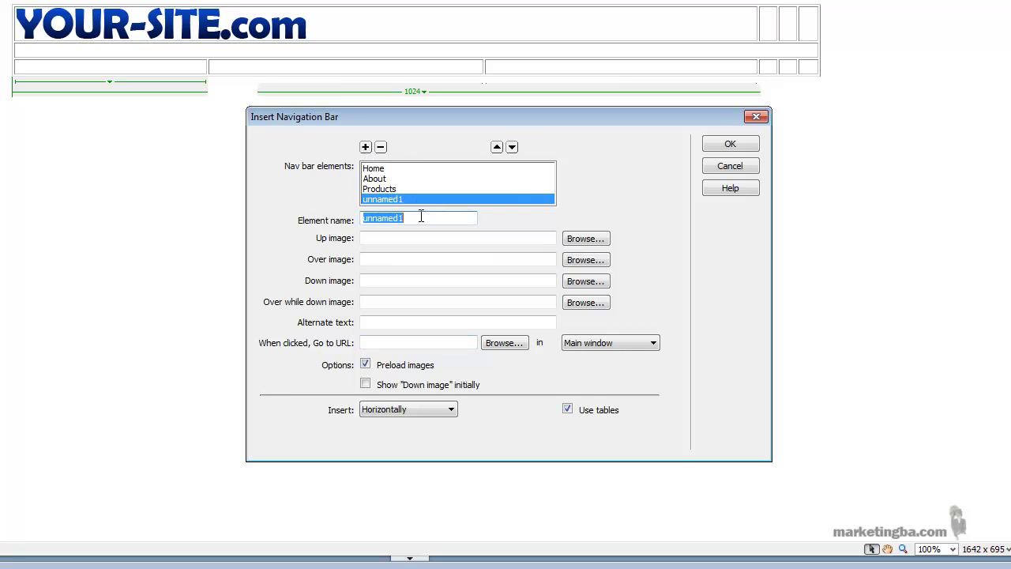
text(Contact)
click(585, 239)
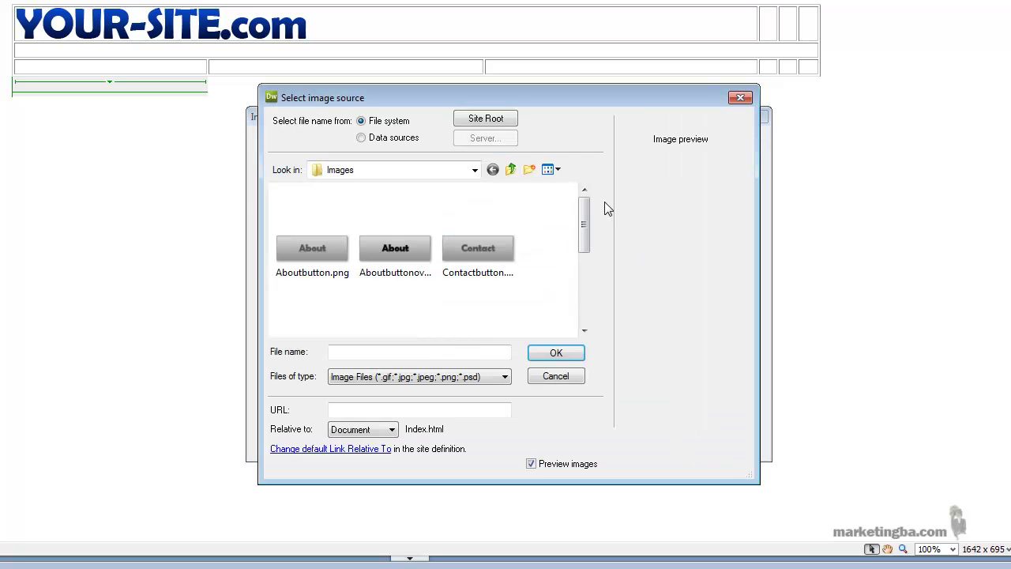
double_click(479, 246)
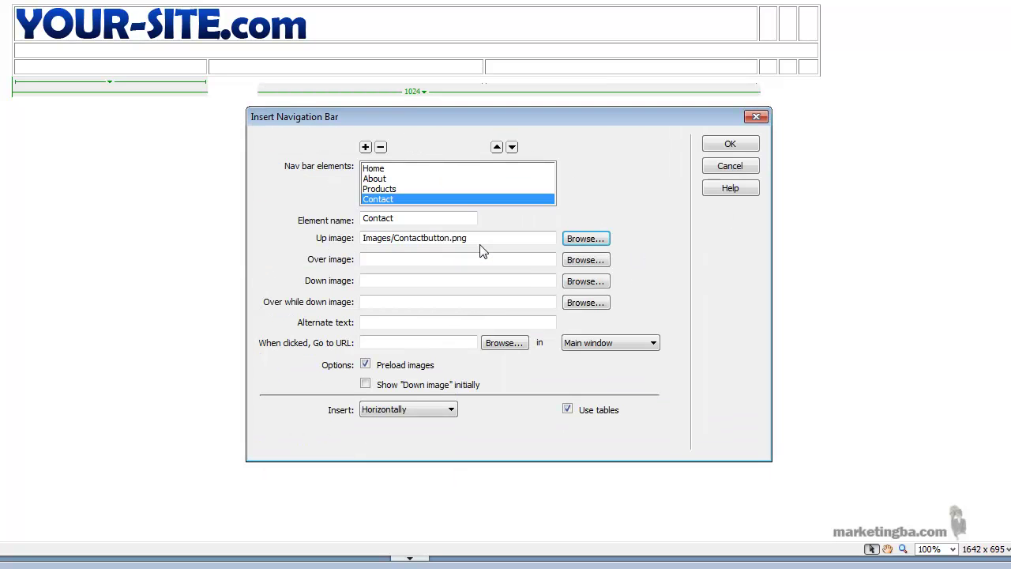
Complete the Contact element with Contactbuttonover.png as its over image and index.html as its link, and insert the horizontal navigation bar
click(587, 263)
drag(582, 226, 586, 262)
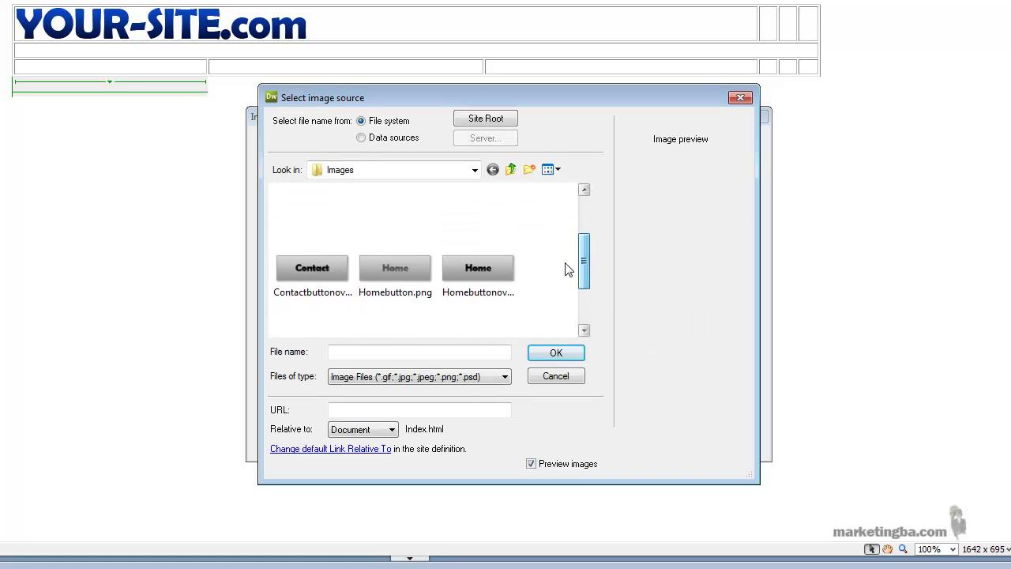
click(301, 267)
double_click(301, 267)
click(382, 339)
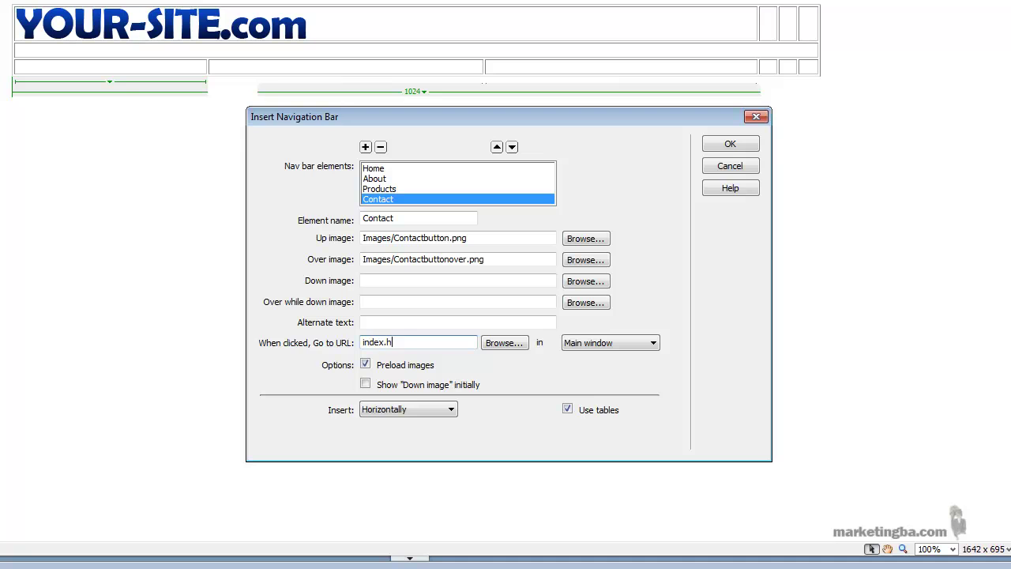
key(BackSpace)
text(ml)
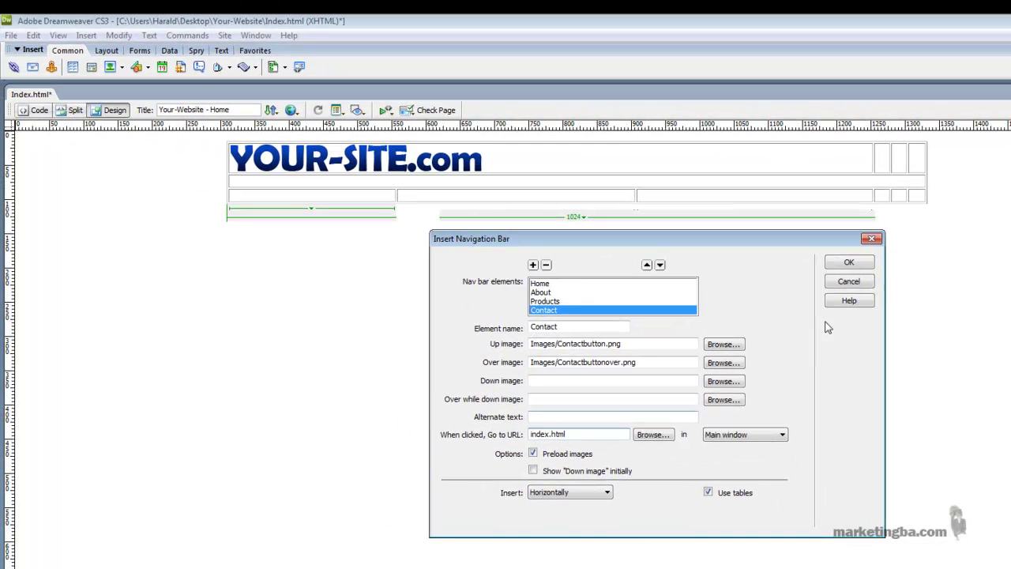
click(870, 266)
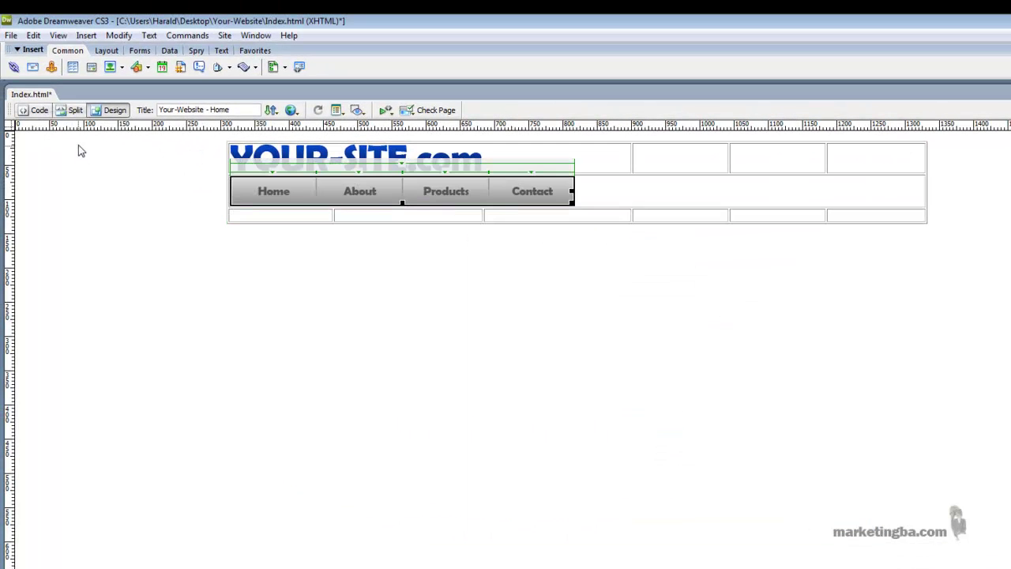
Preview the page in Firefox, saving the changes to Index.html
click(12, 35)
mouse_move(120, 330)
click(289, 333)
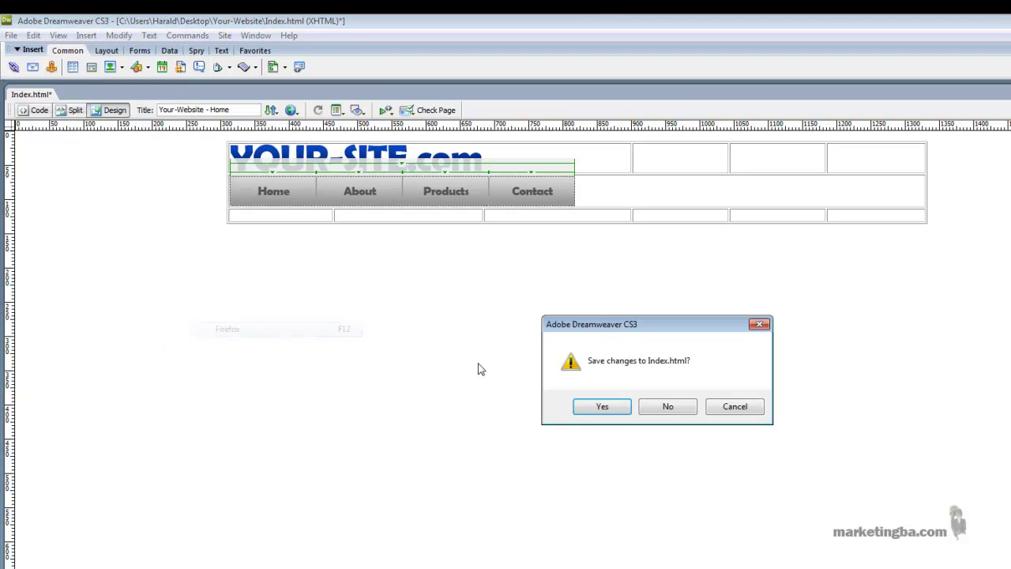
click(615, 411)
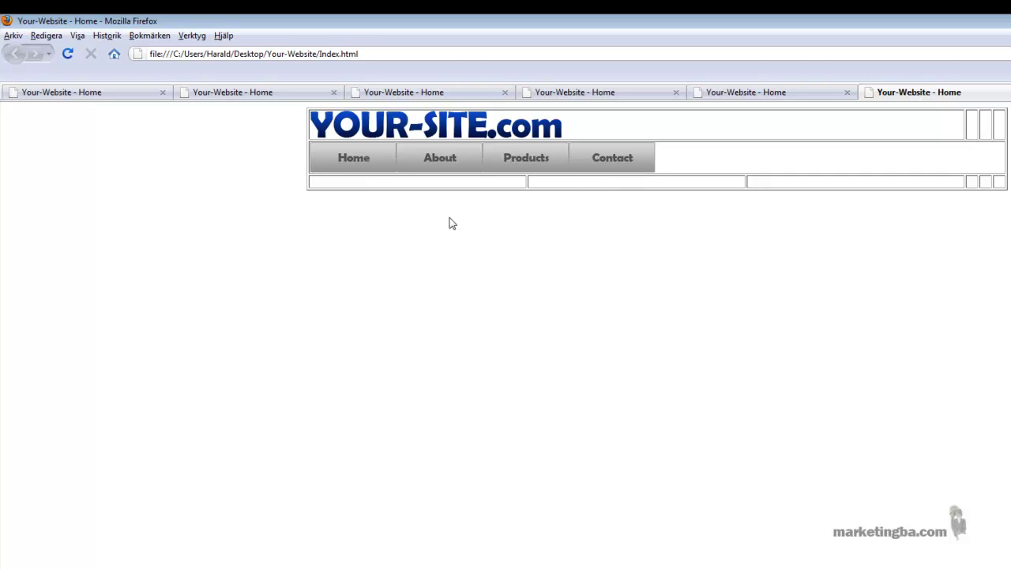
Test the rollover effects and links of the Home, About, Products and Contact buttons on the previewed page
click(355, 163)
click(526, 164)
click(365, 169)
click(533, 166)
click(586, 166)
click(424, 165)
click(594, 170)
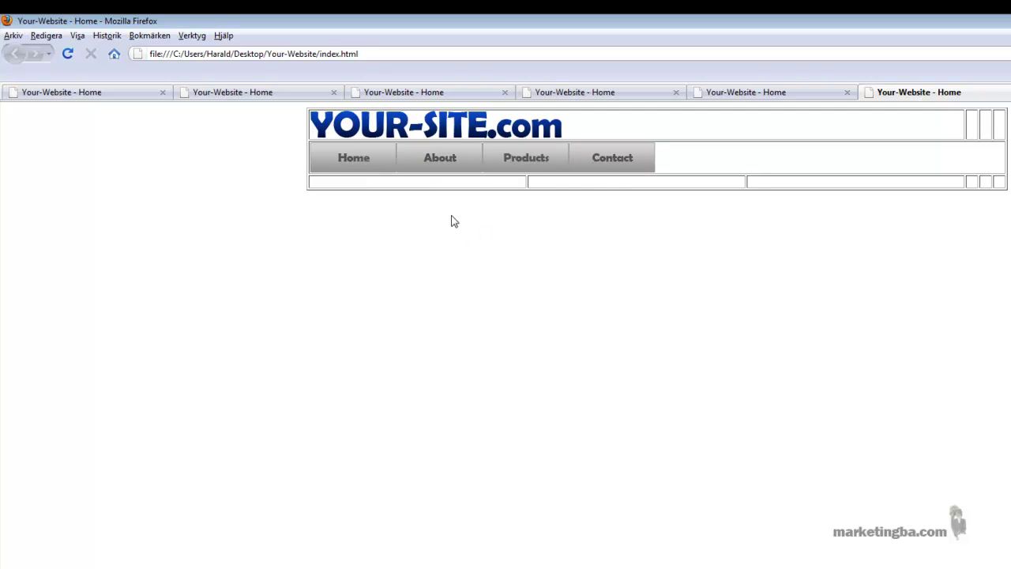